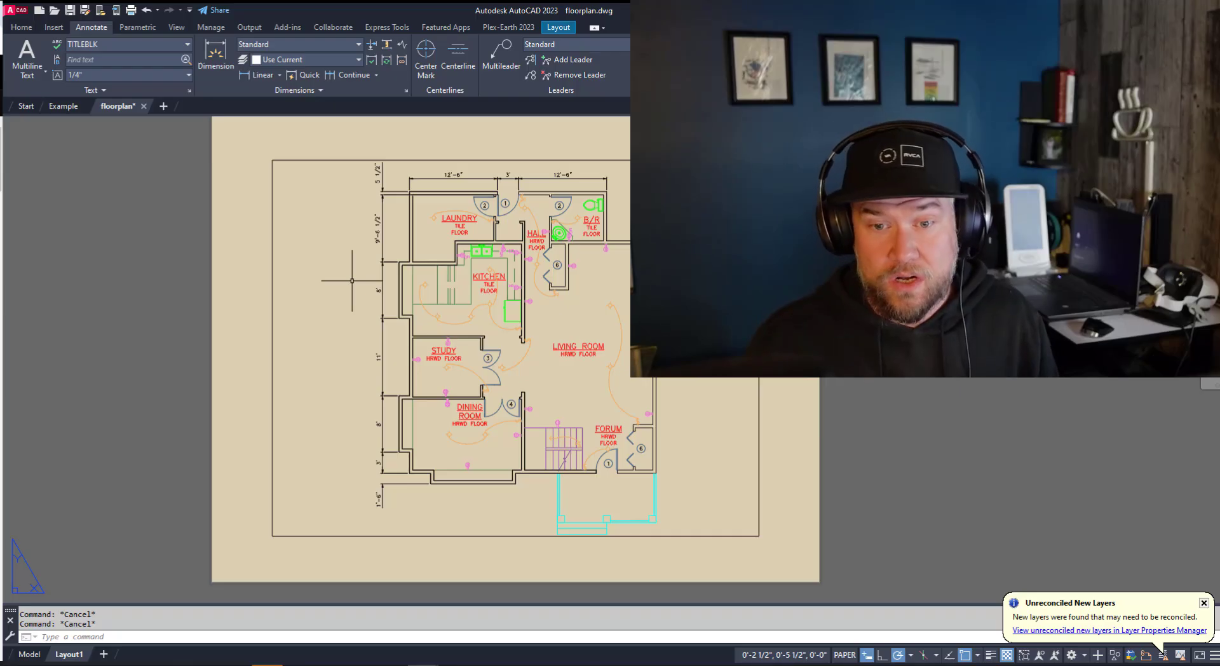
Step: Pan floorplan.dwg's Layout1 sheet slightly to shift the floor plan in view
middle_click_drag(411, 303, 410, 326)
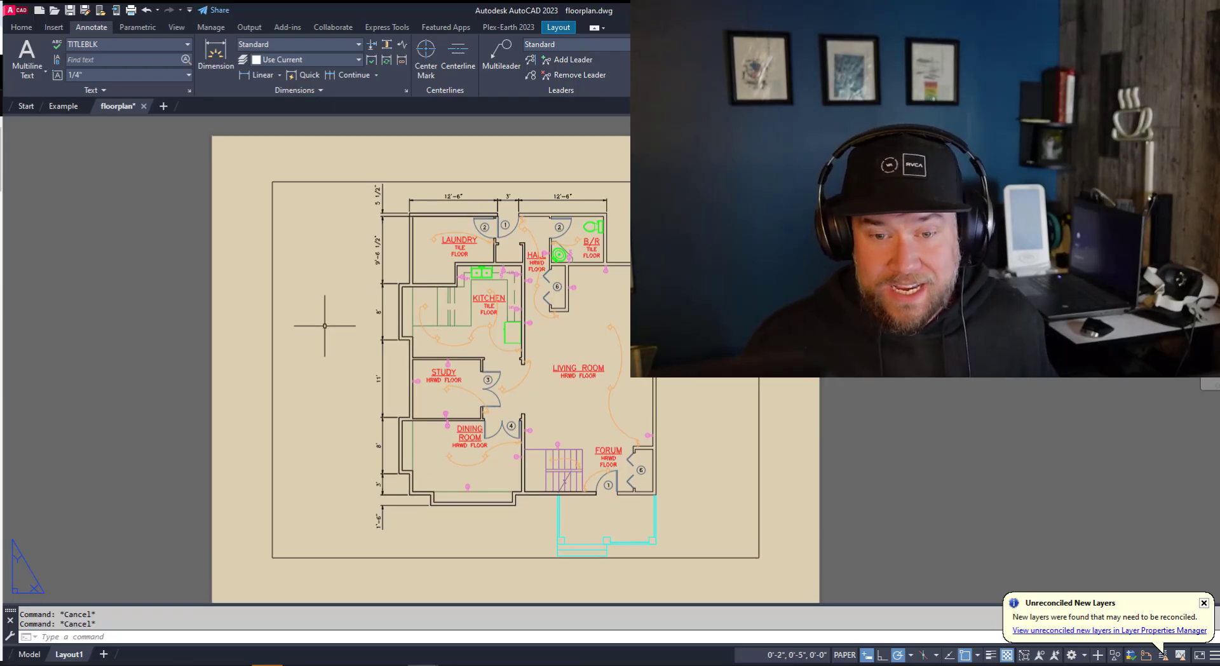
Step: Toggle floorplan.dwg to Model and back to Layout1, then view Example.dwg's 11x17 Landscape sheet zoomed out
left_click(30, 653)
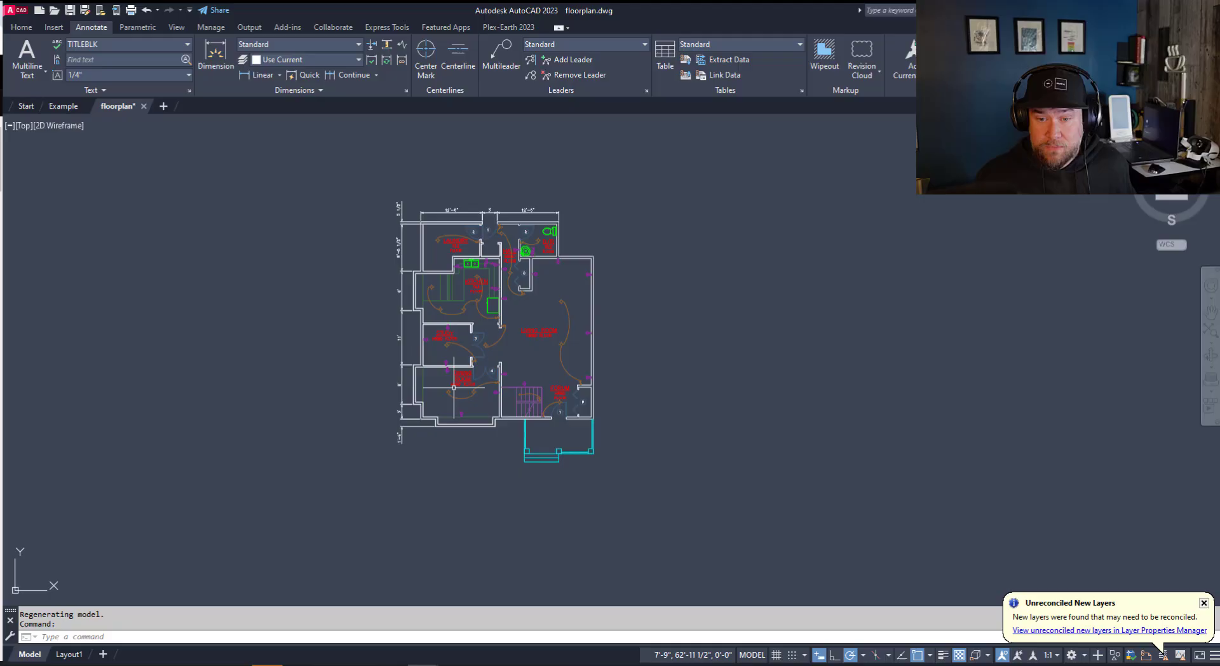
left_click(69, 655)
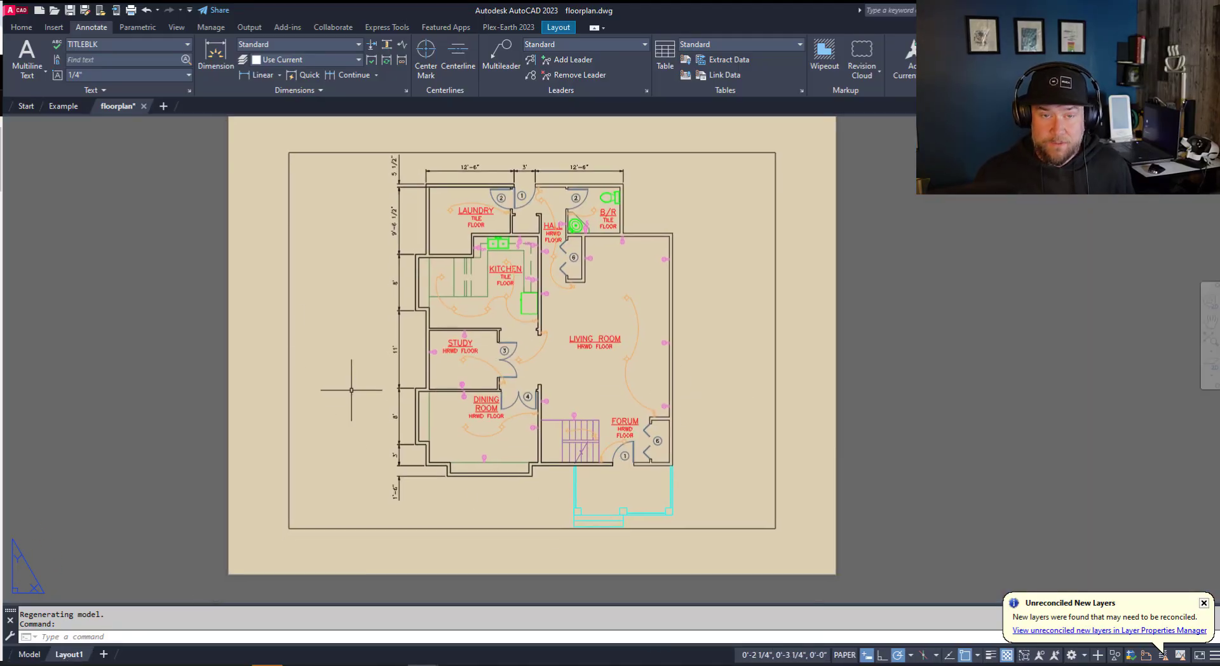
left_click(61, 106)
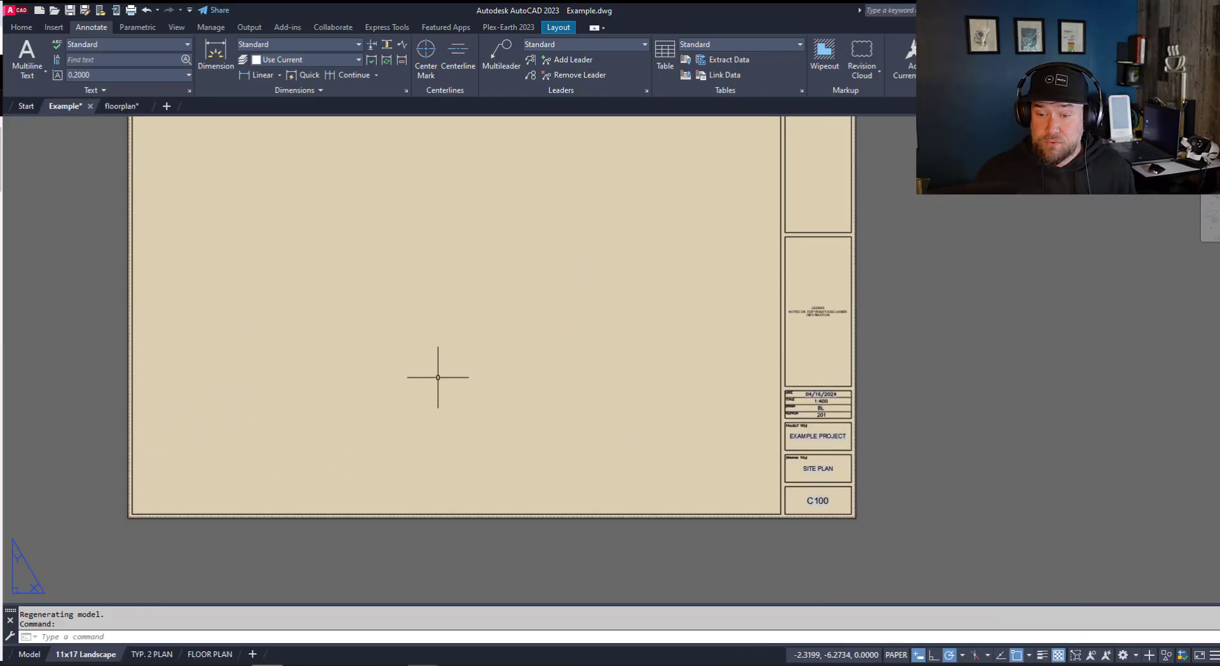
scroll(414, 452, "down", 3)
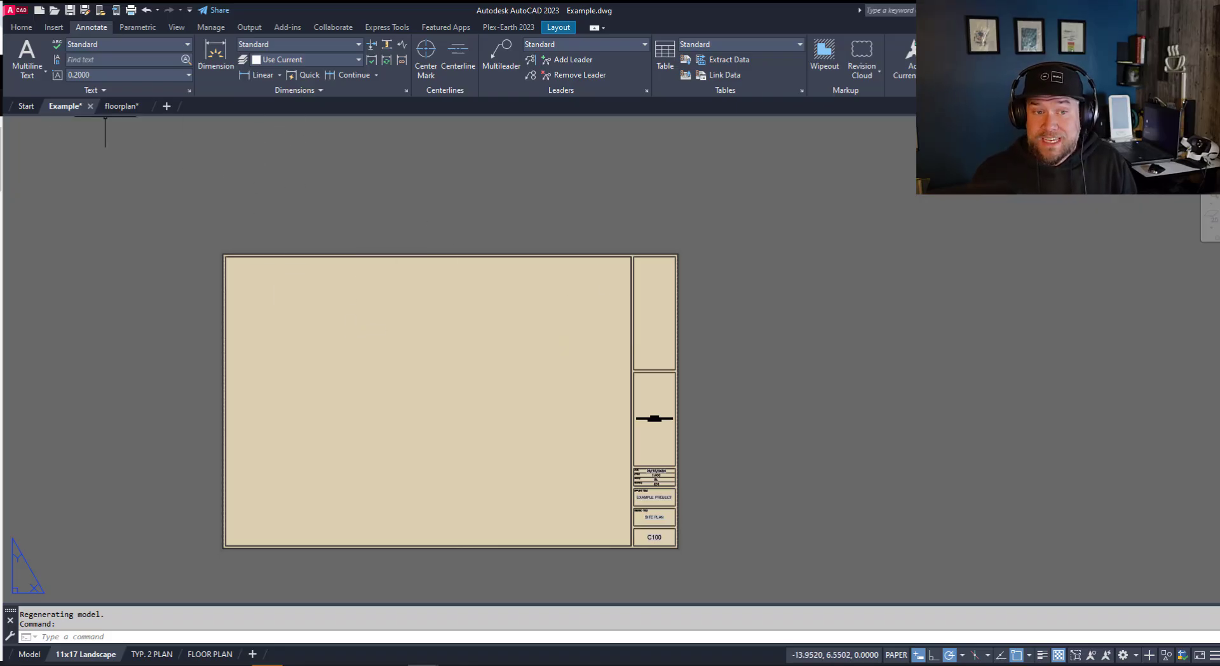
Step: Return to floorplan.dwg's Layout1 sheet and open DesignCenter with Ctrl+2
left_click(130, 106)
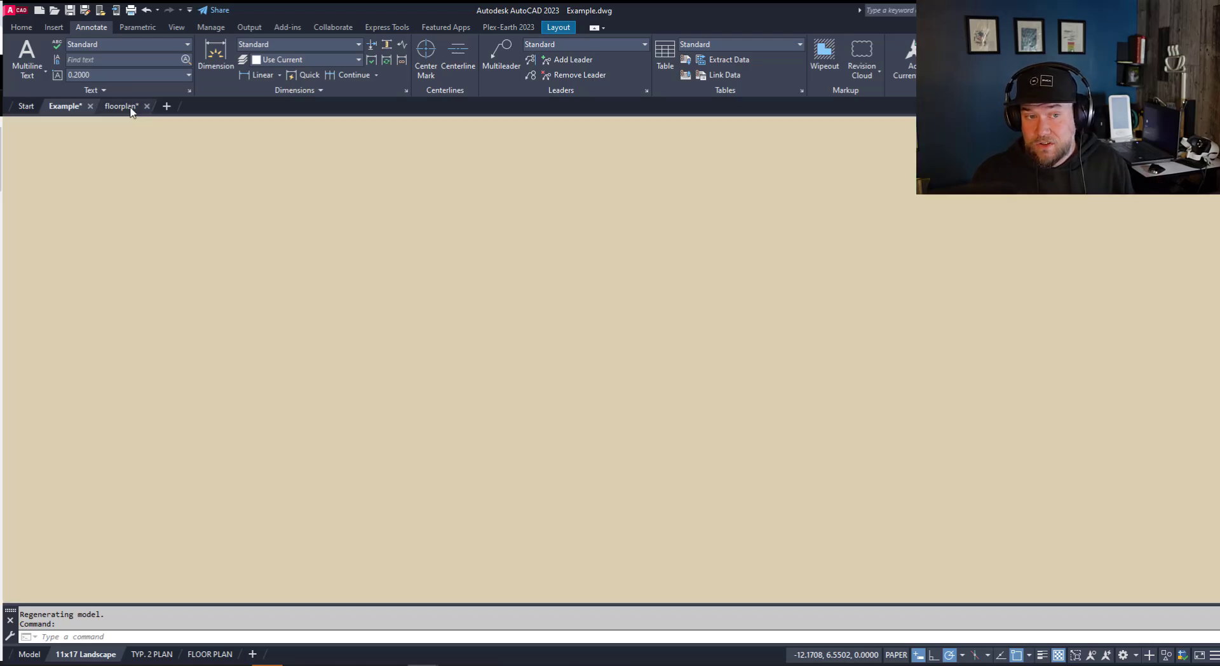
middle_click_drag(405, 262, 424, 293)
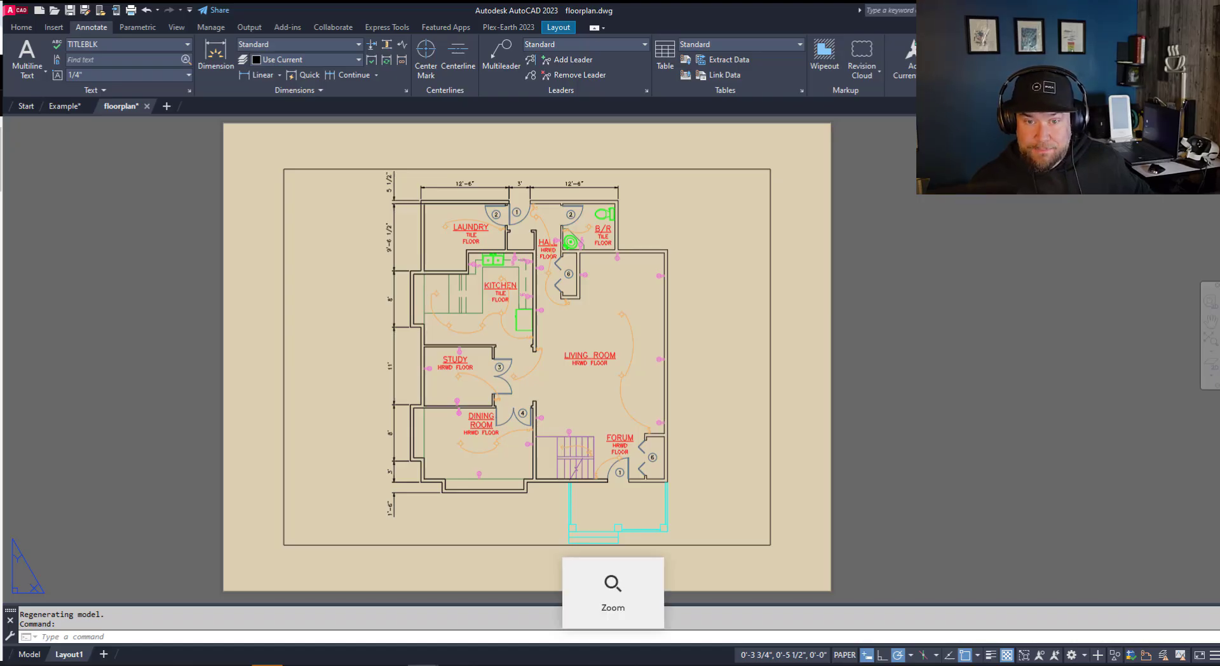
key("ctrl+2")
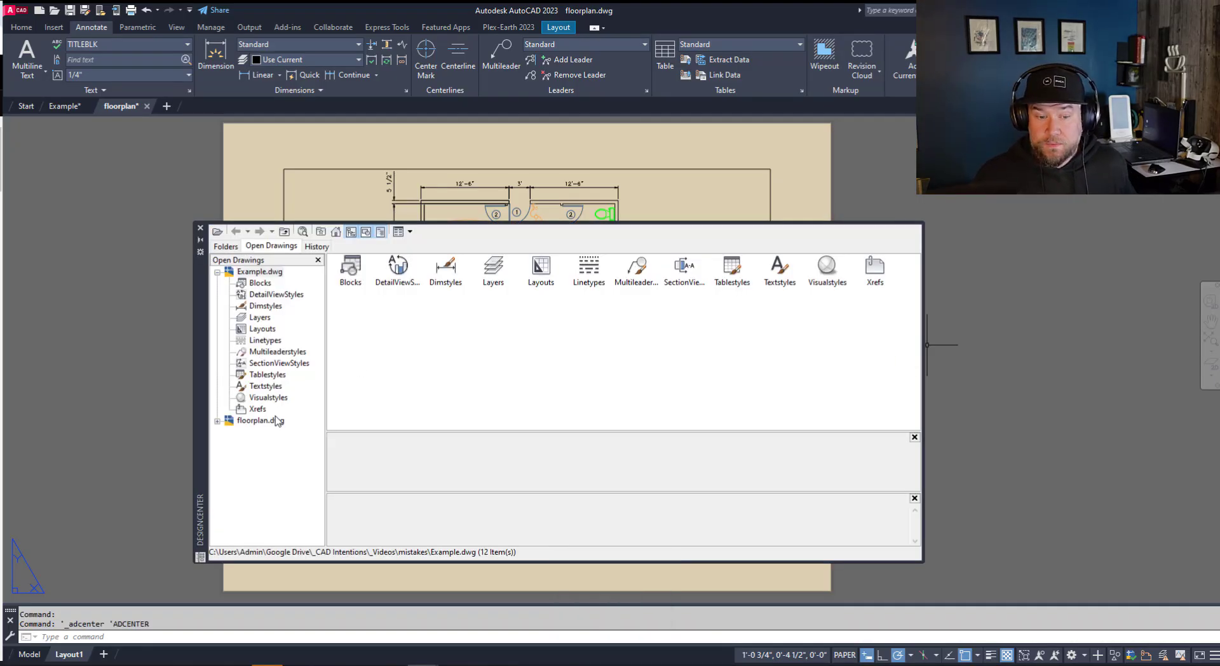
left_click_drag(202, 455, 176, 397)
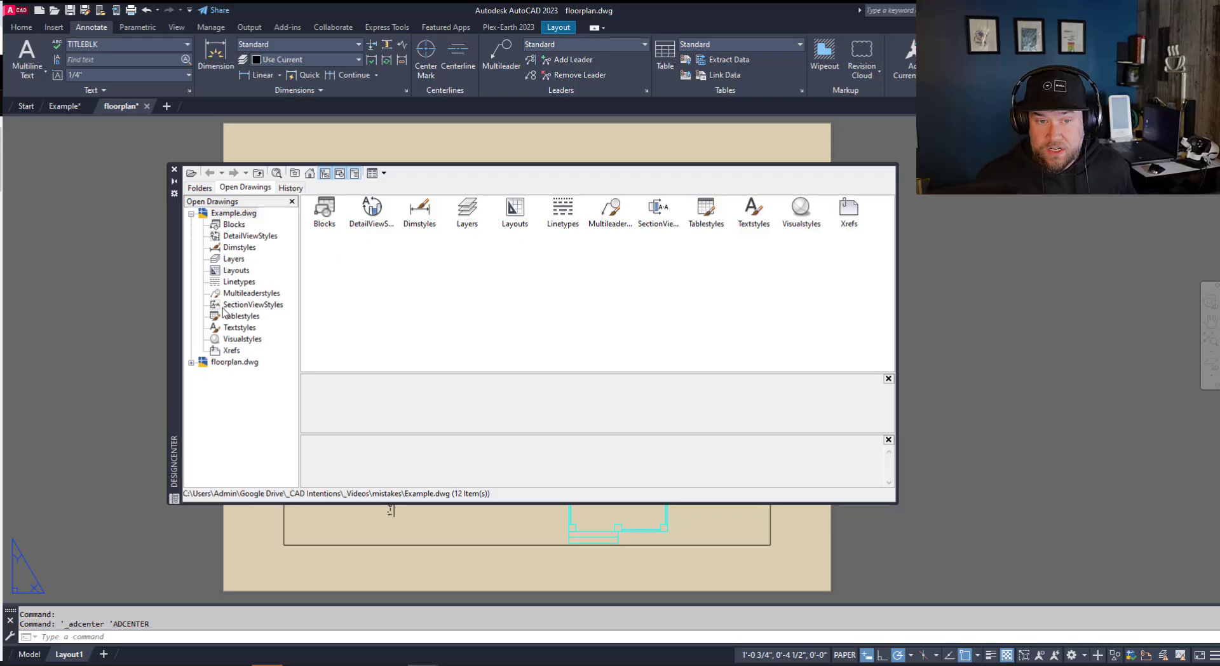
left_click(205, 187)
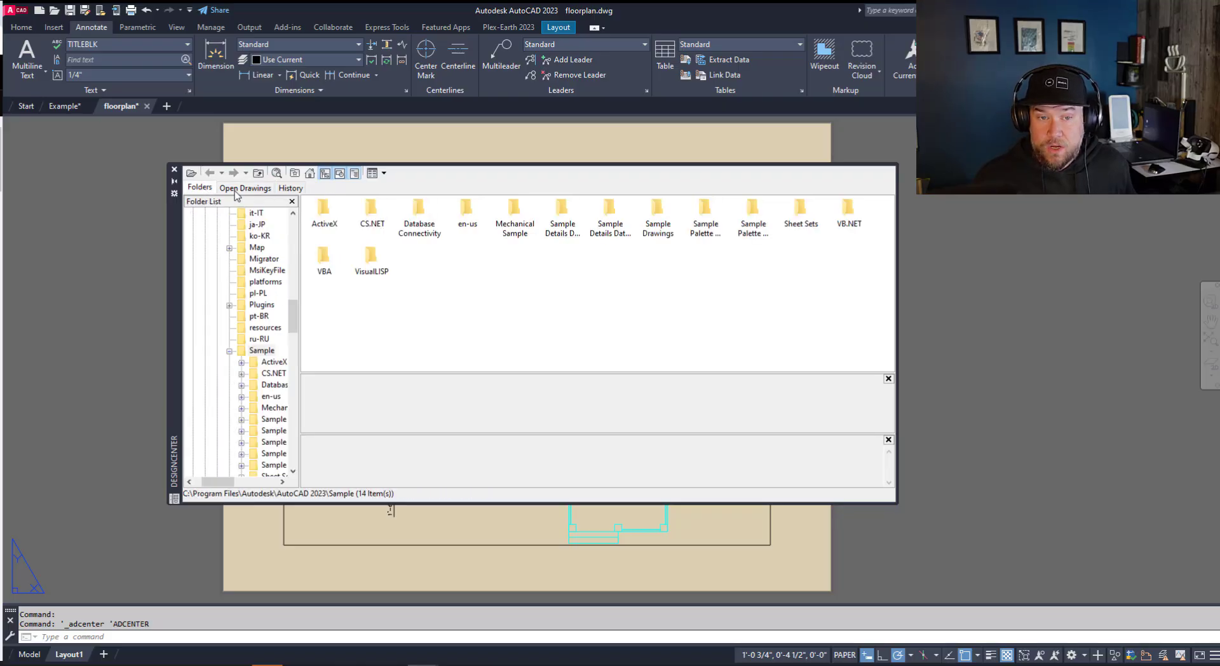
left_click(267, 188)
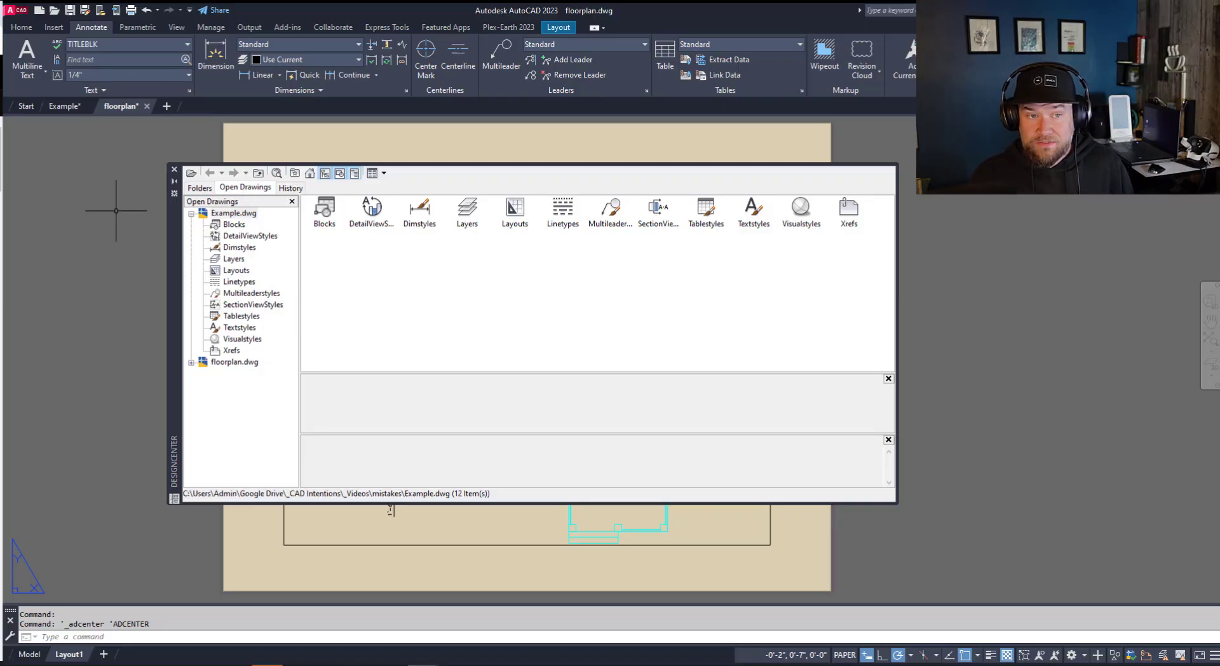
left_click(201, 189)
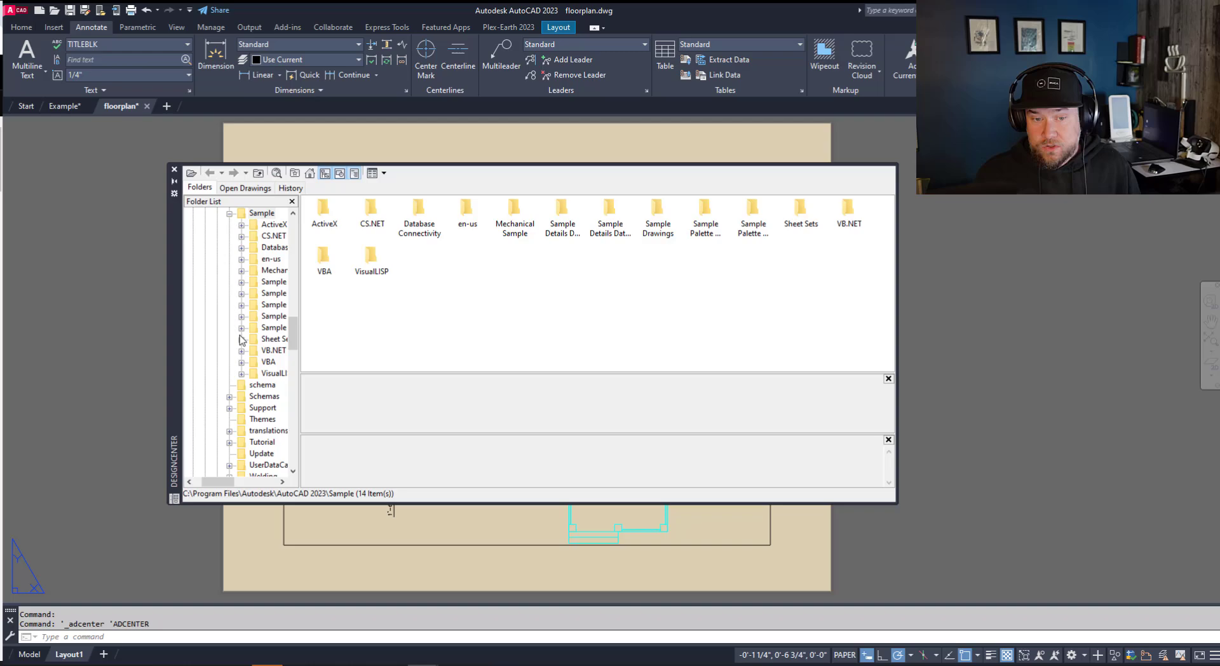
scroll(254, 265, "up", 5)
left_click(250, 189)
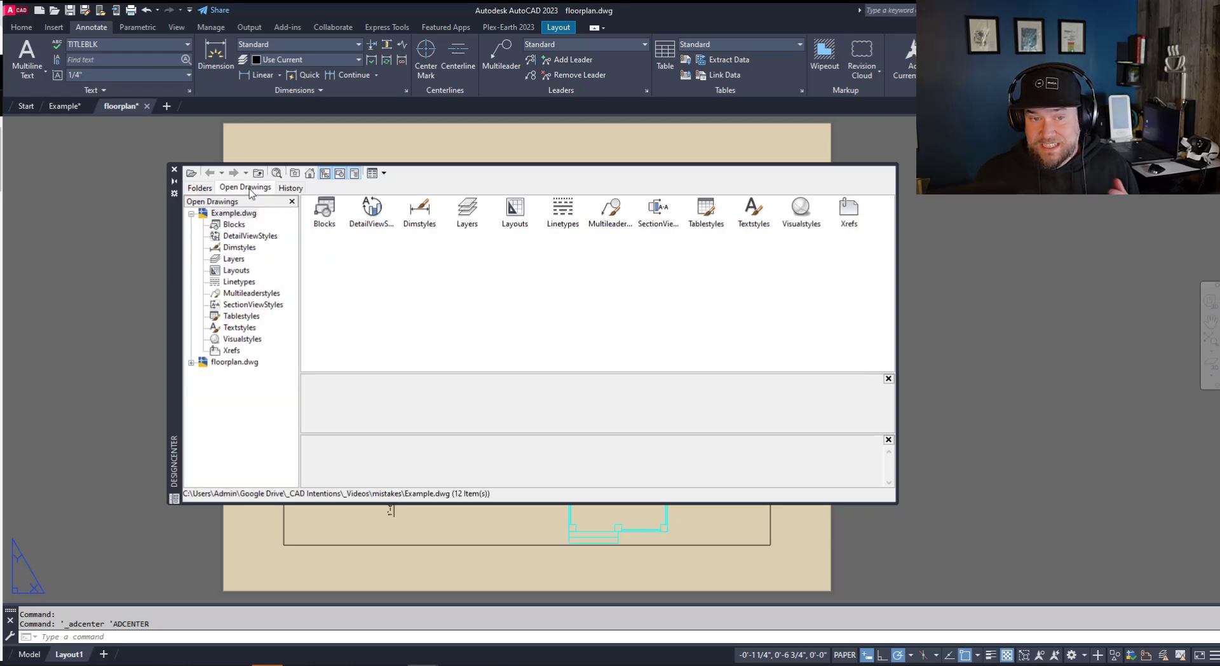
Step: In DesignCenter, select Example.dwg's FLOOR PLAN and TYP. 2 PLAN layouts and Add Layout(s) to floorplan.dwg
left_click(240, 271)
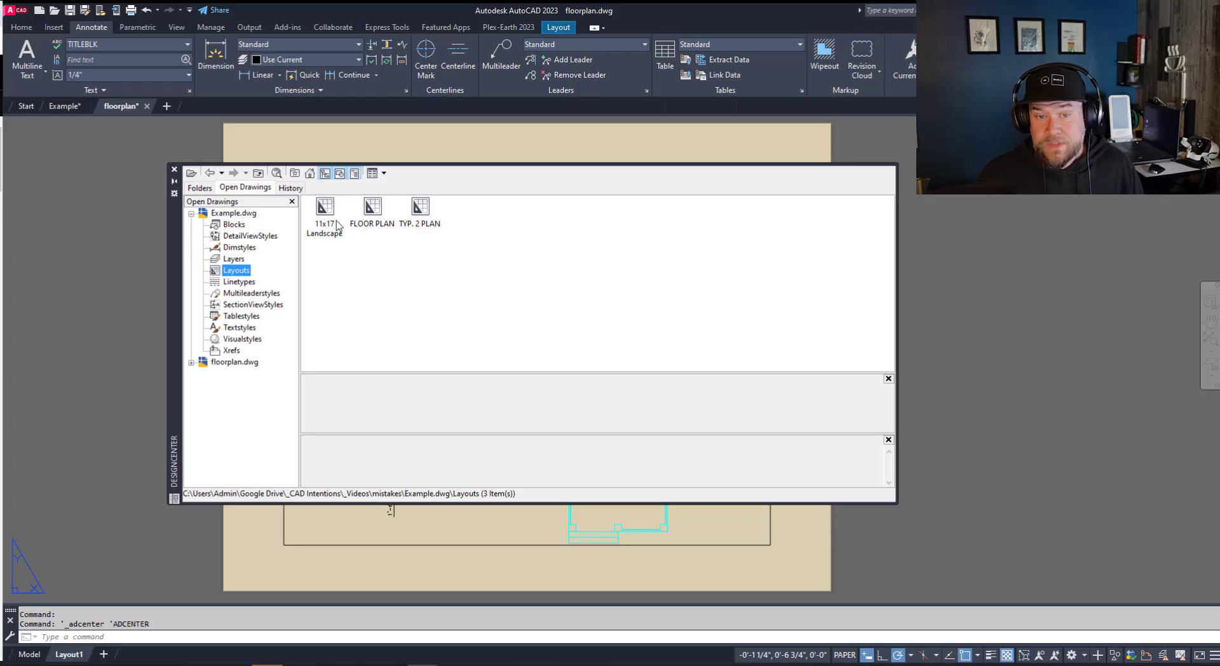
left_click(428, 218)
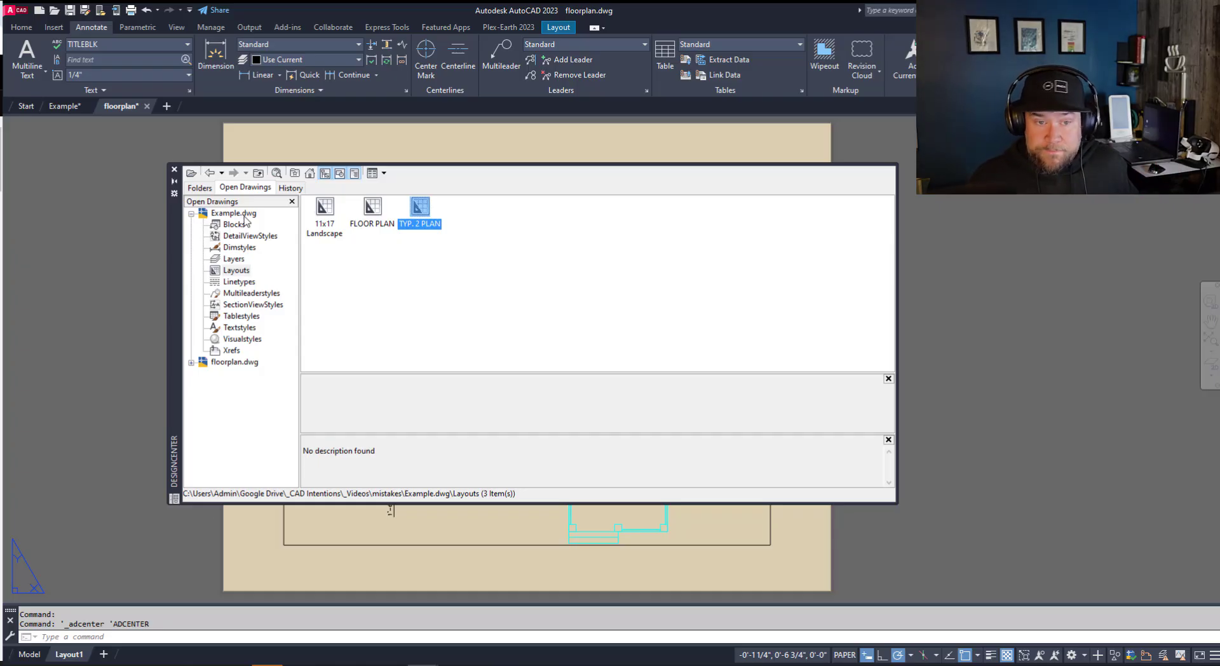
left_click(243, 214)
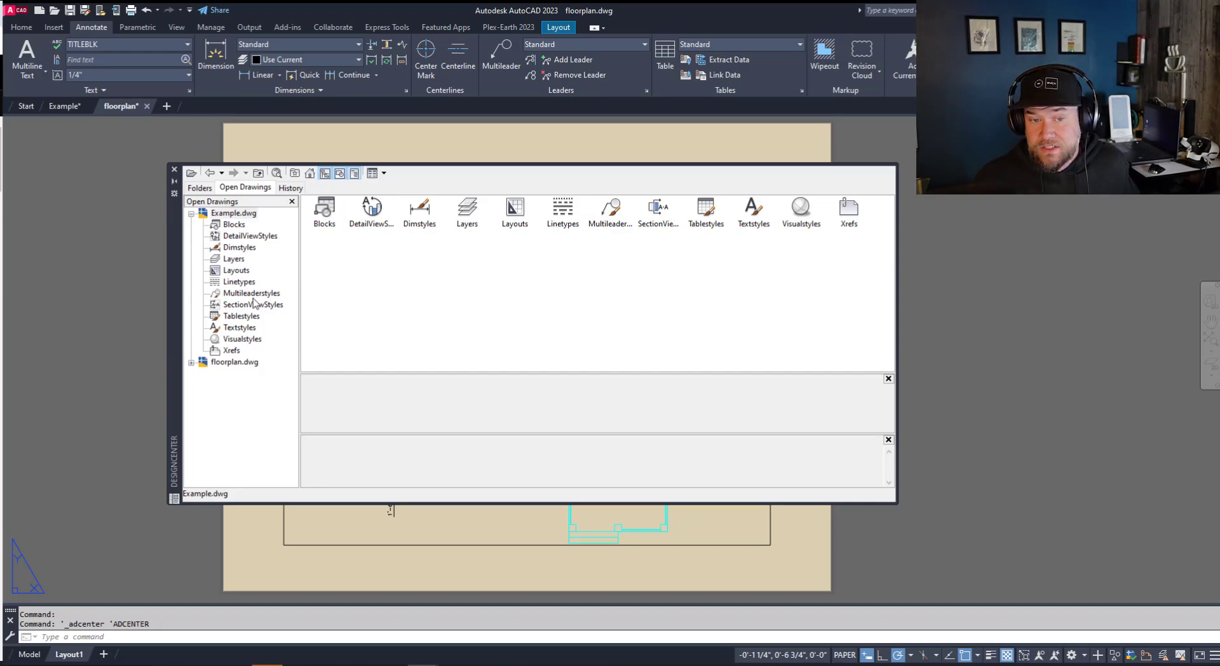
left_click(242, 271)
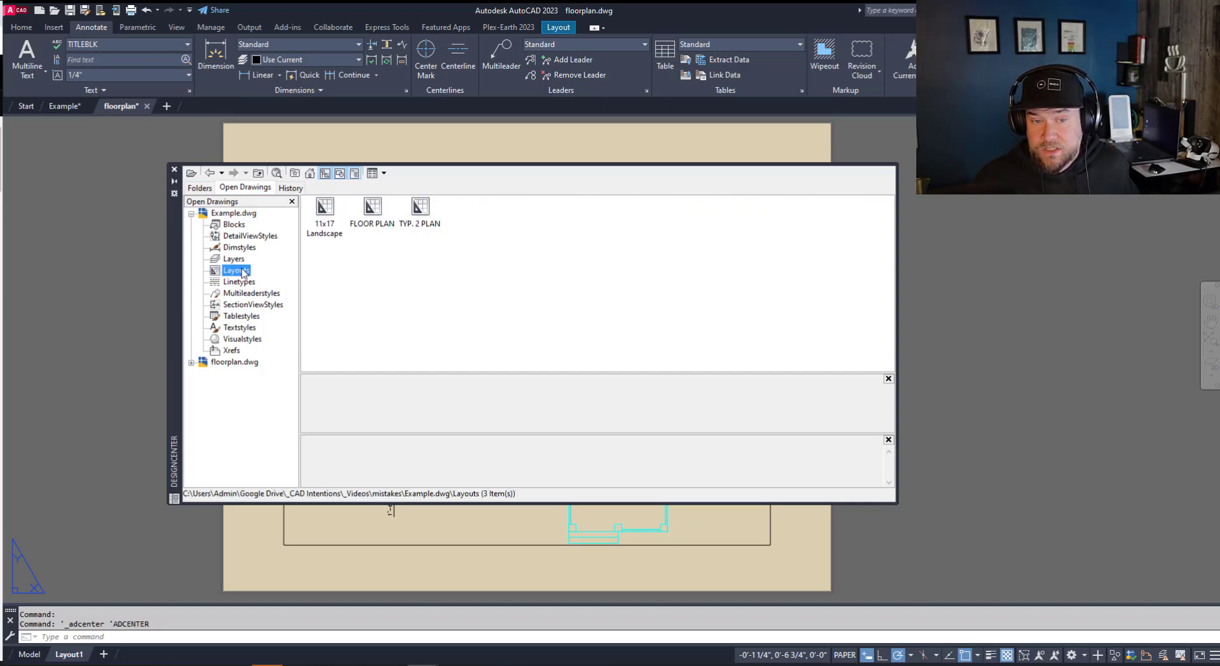
left_click(375, 213)
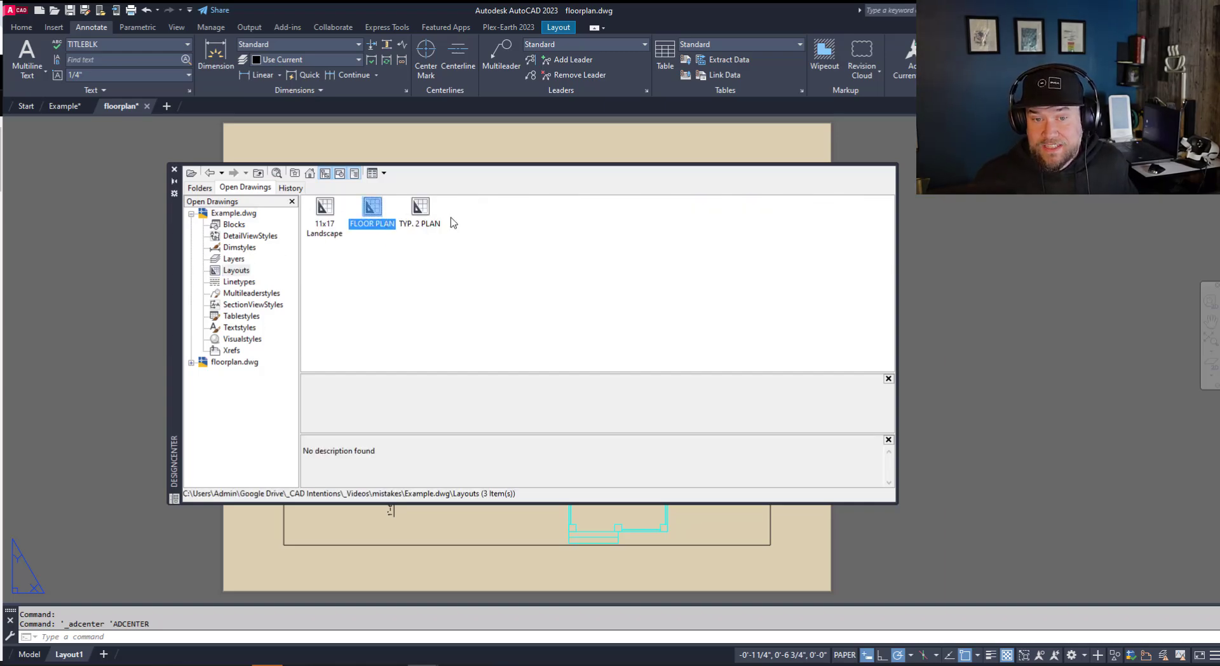
left_click(420, 224, "ctrl")
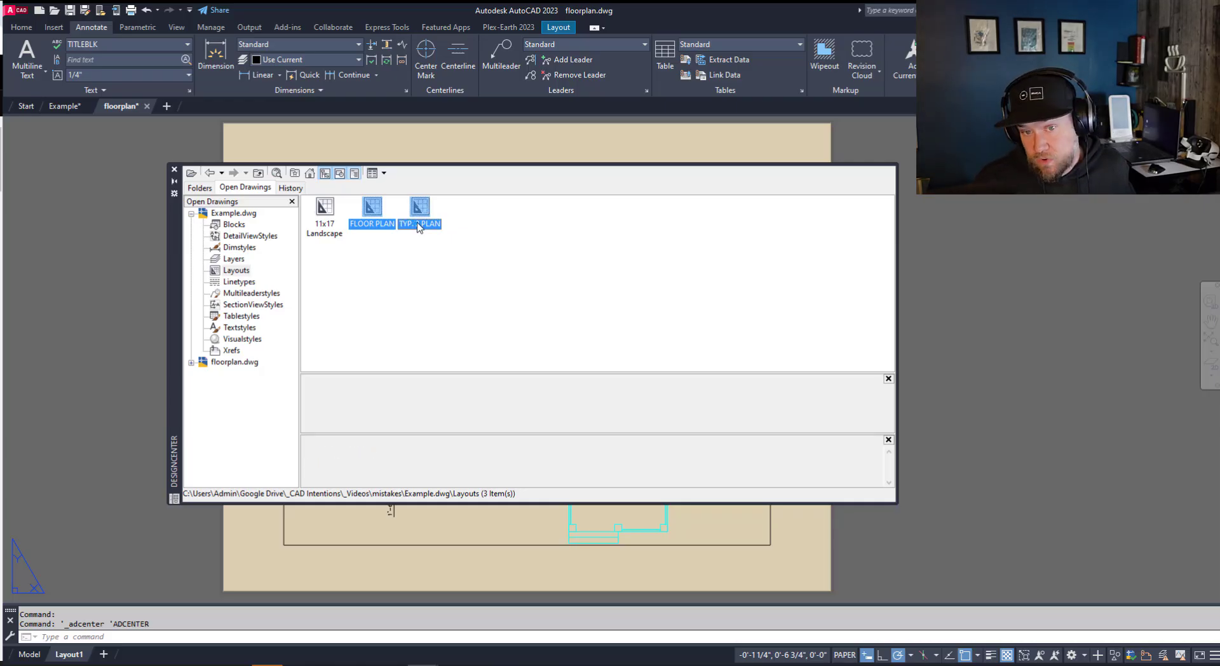
right_click(418, 225)
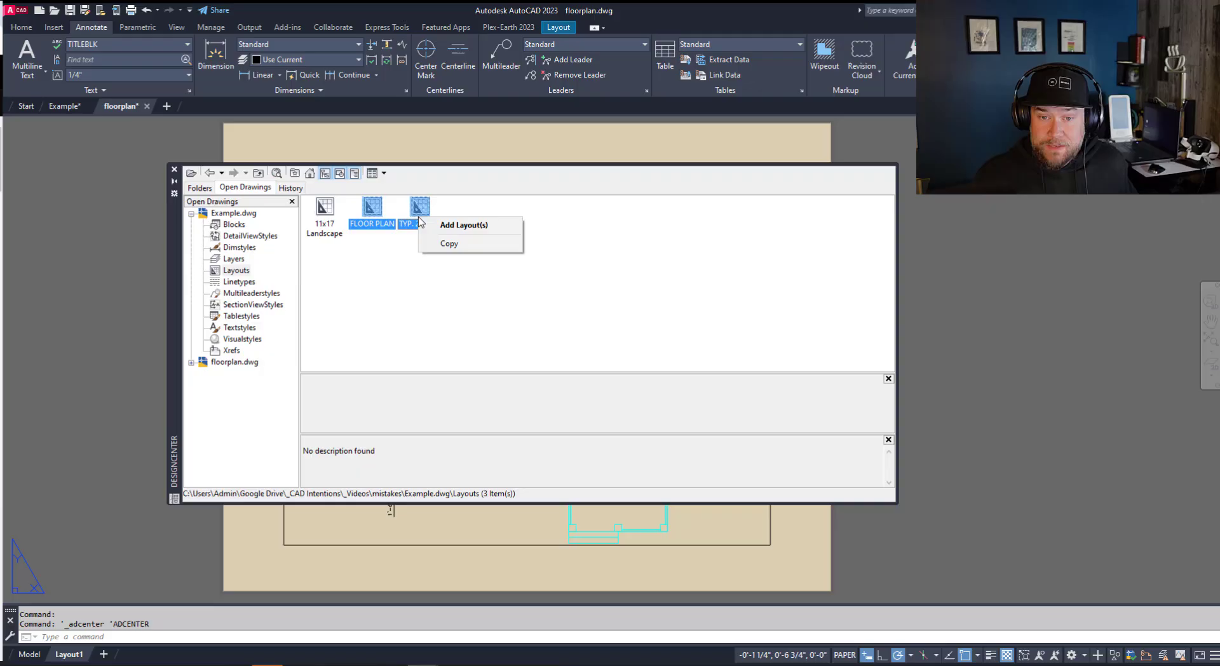
left_click(471, 226)
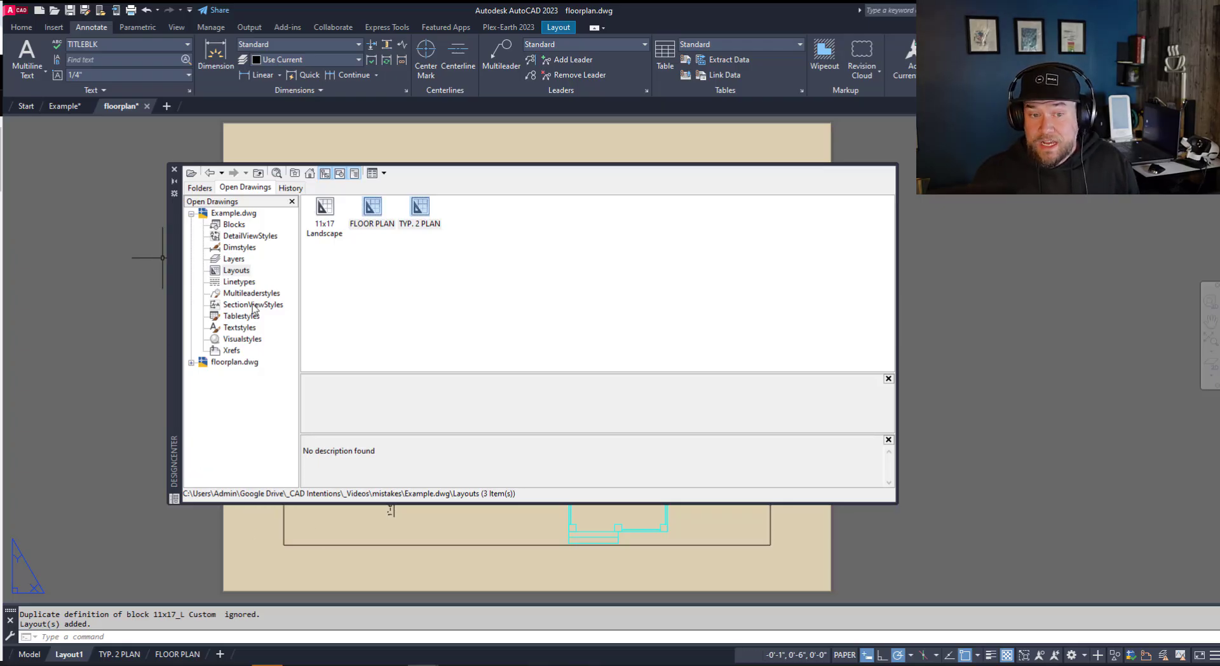
Step: Browse Example.dwg's Linetypes in DesignCenter, then close DesignCenter with Ctrl+2
left_click(240, 283)
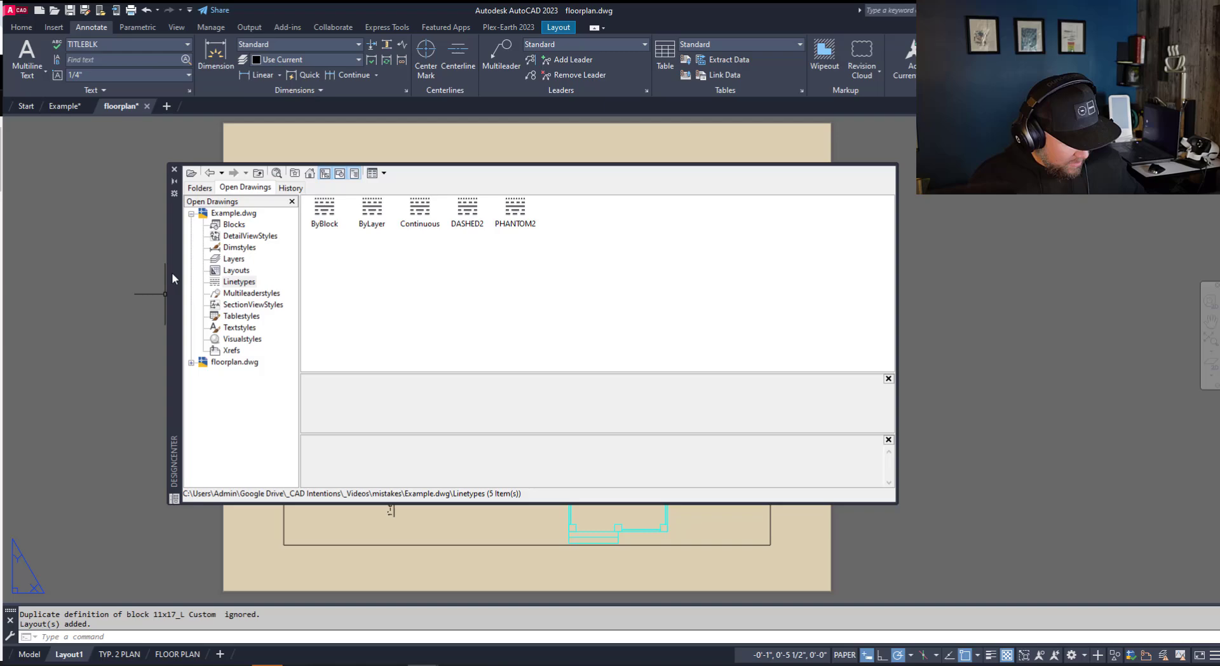
key("ctrl+2")
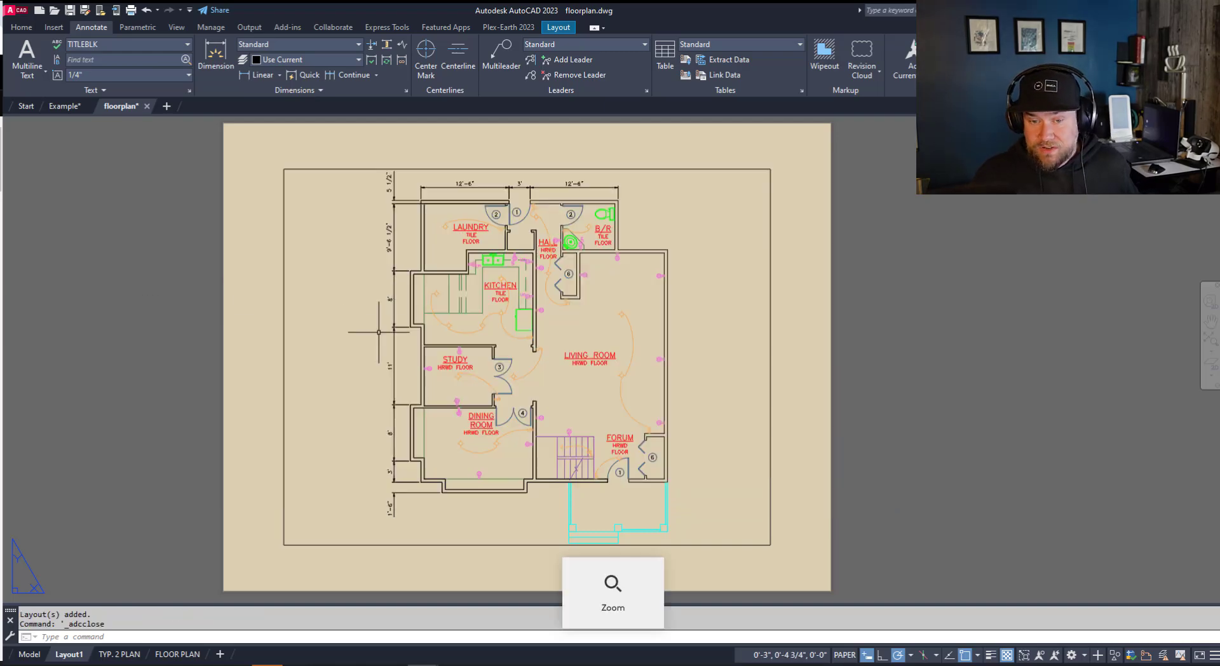
Step: Switch via TYP. 2 PLAN to the FLOOR PLAN layout and fit its title-block sheet in view
left_click(119, 654)
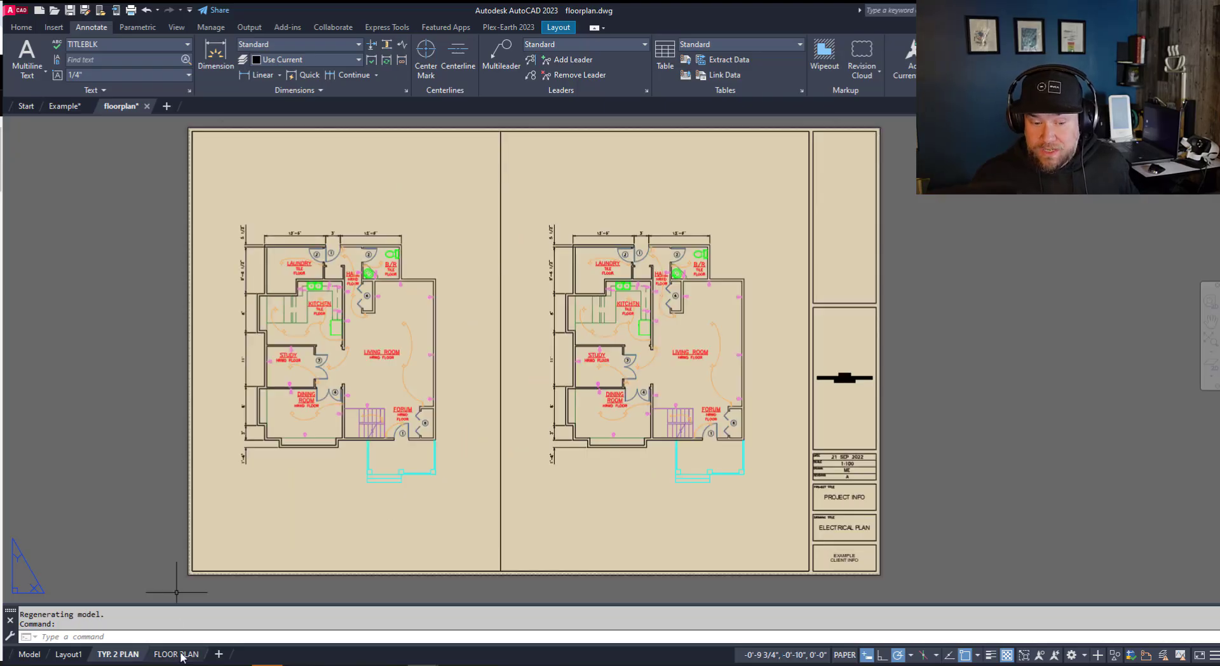
left_click(177, 653)
scroll(641, 463, "up", 4)
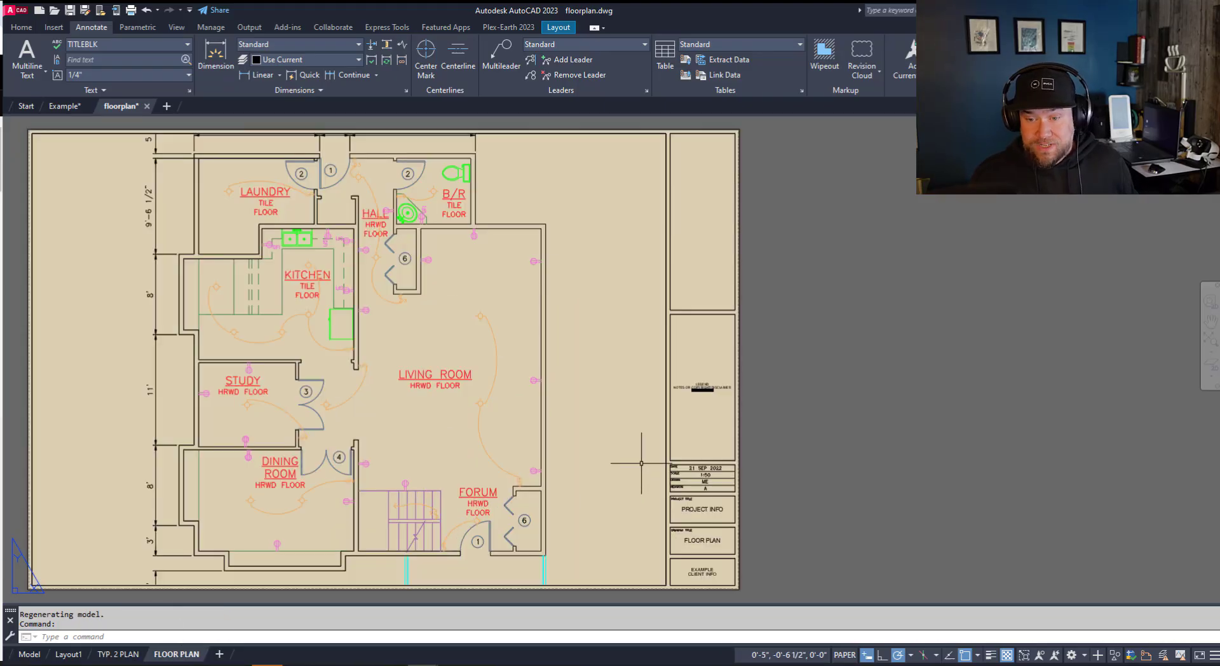
middle_click_drag(640, 463, 596, 354)
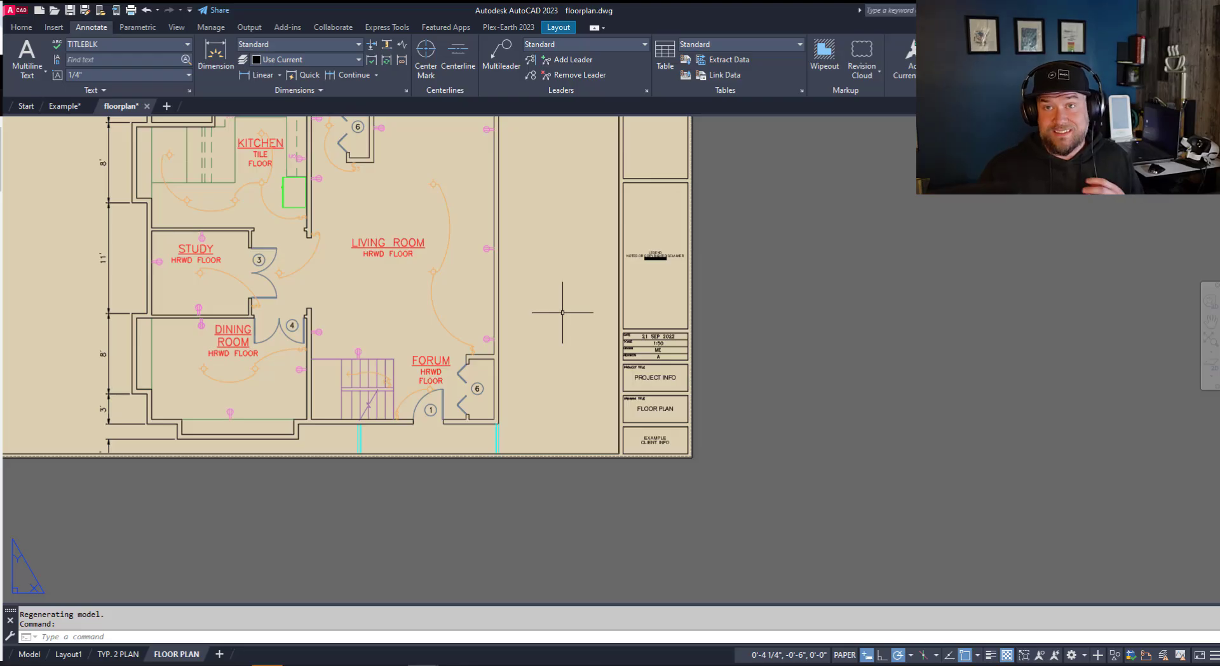
scroll(634, 286, "down", 3)
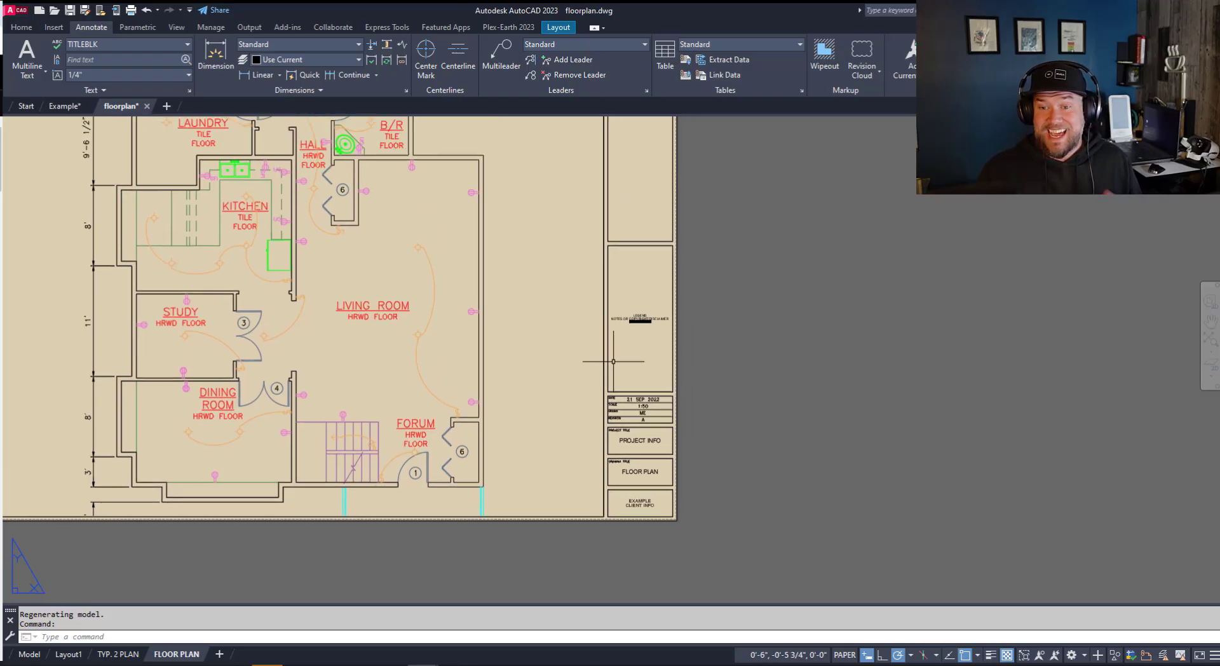
middle_click_drag(632, 319, 657, 295)
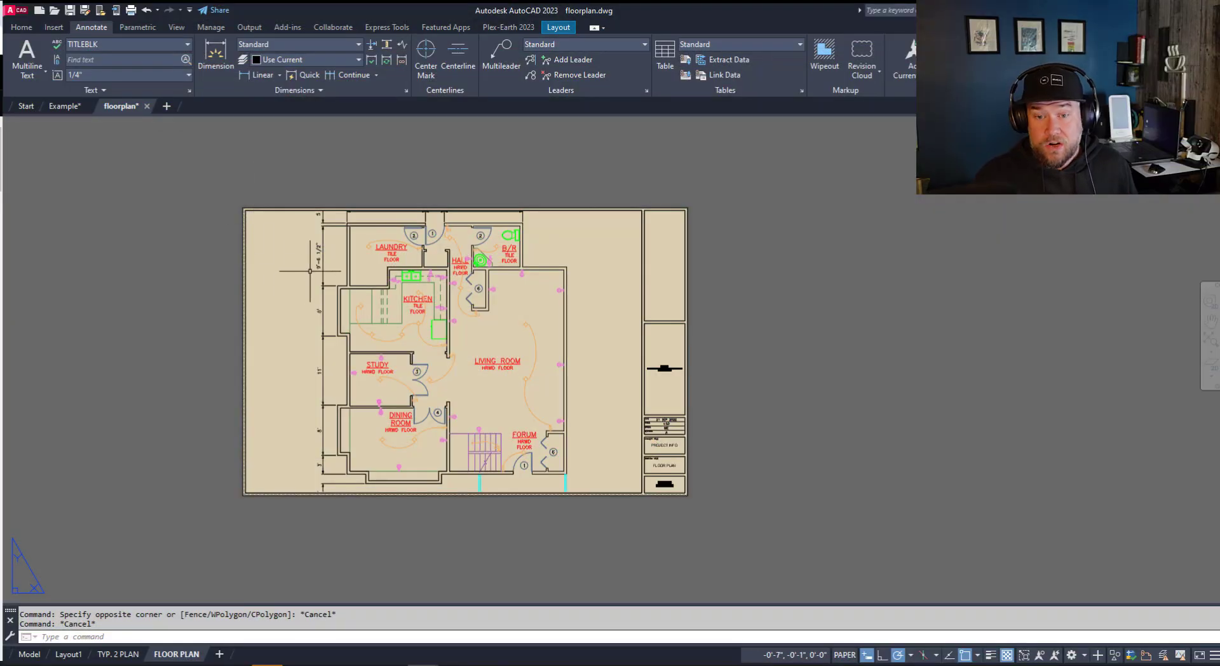
Step: Cancel the current command and start a new layout From Template, bringing up Select Template From File
key("Escape")
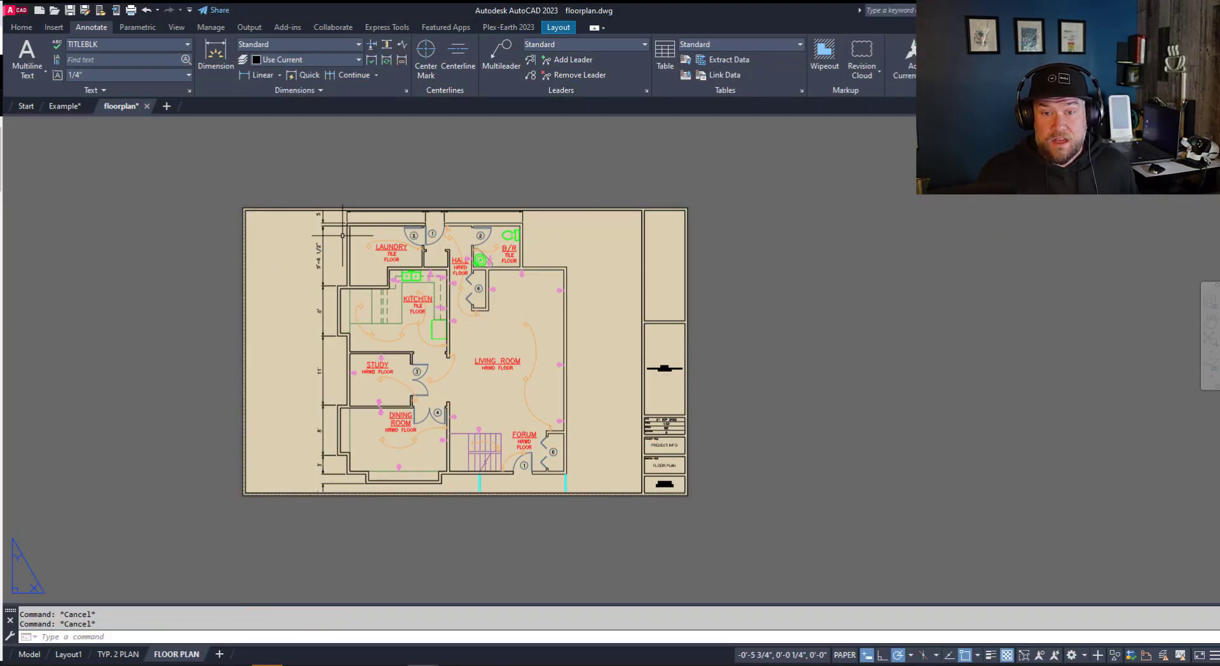
middle_click_drag(279, 198, 290, 181)
scroll(391, 335, "down", 1)
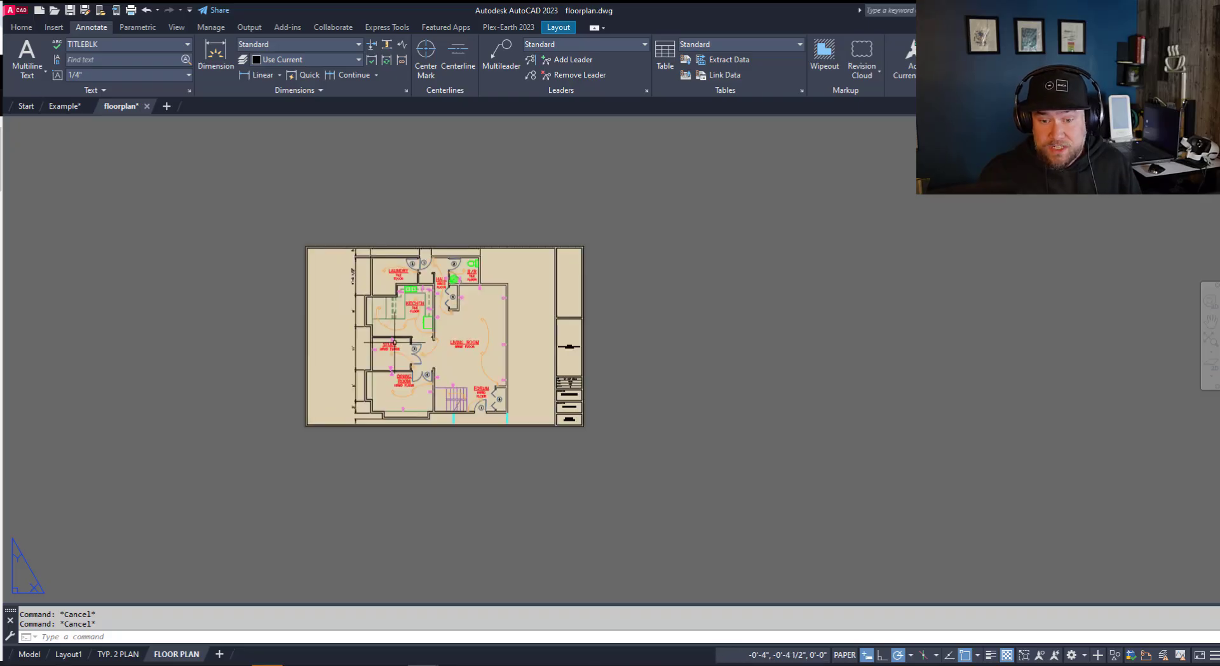
scroll(400, 346, "up", 1)
middle_click_drag(409, 383, 414, 405)
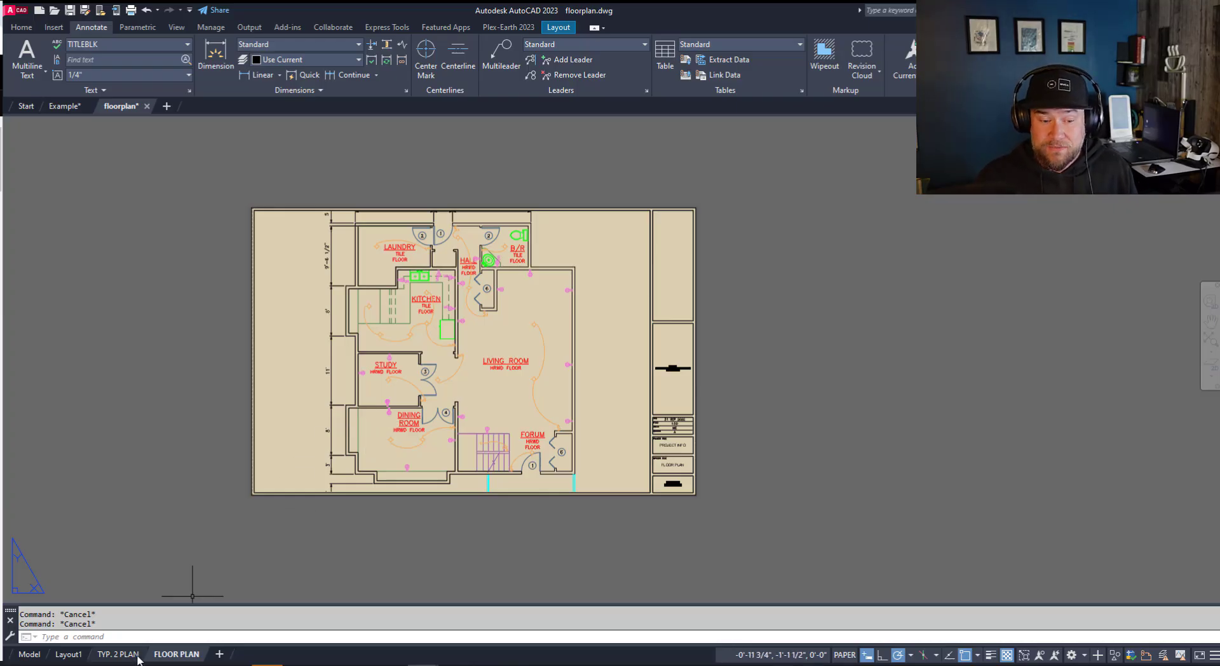
mouse_move(93, 659)
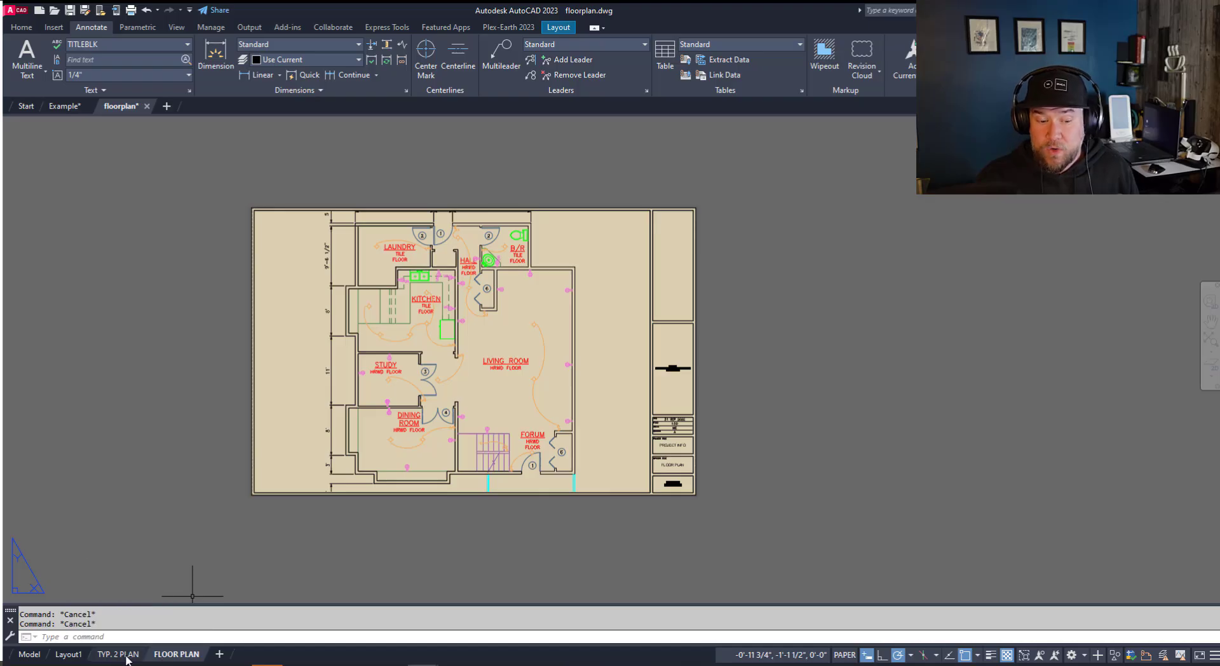
right_click(172, 659)
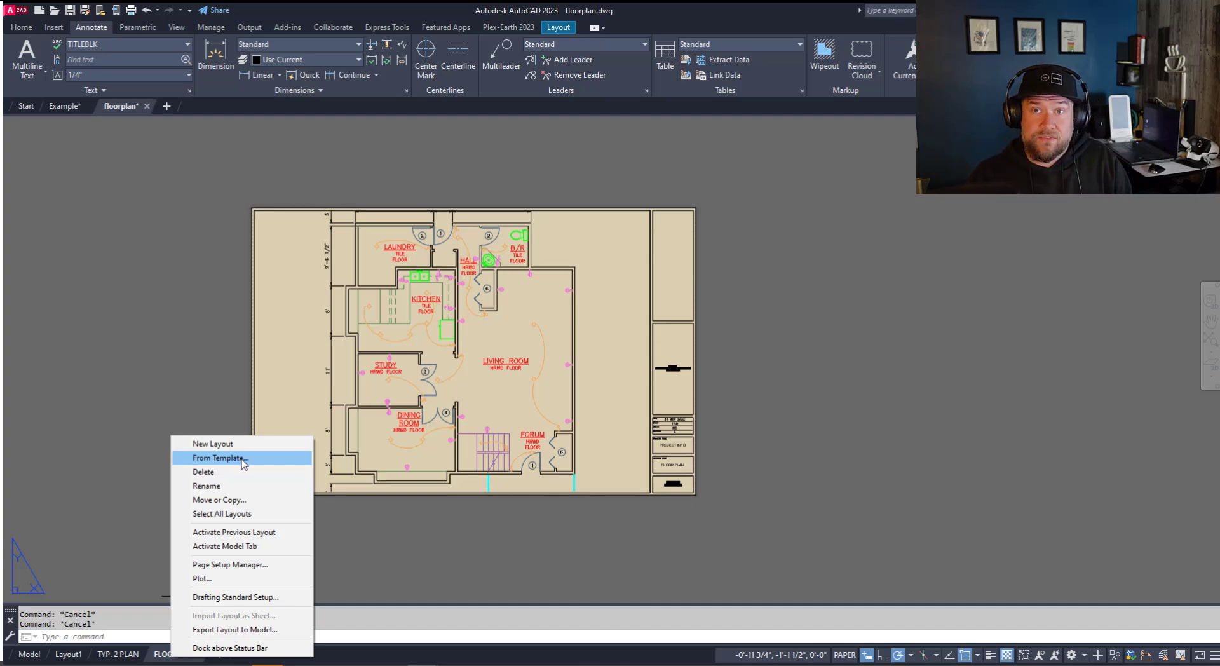
left_click(243, 460)
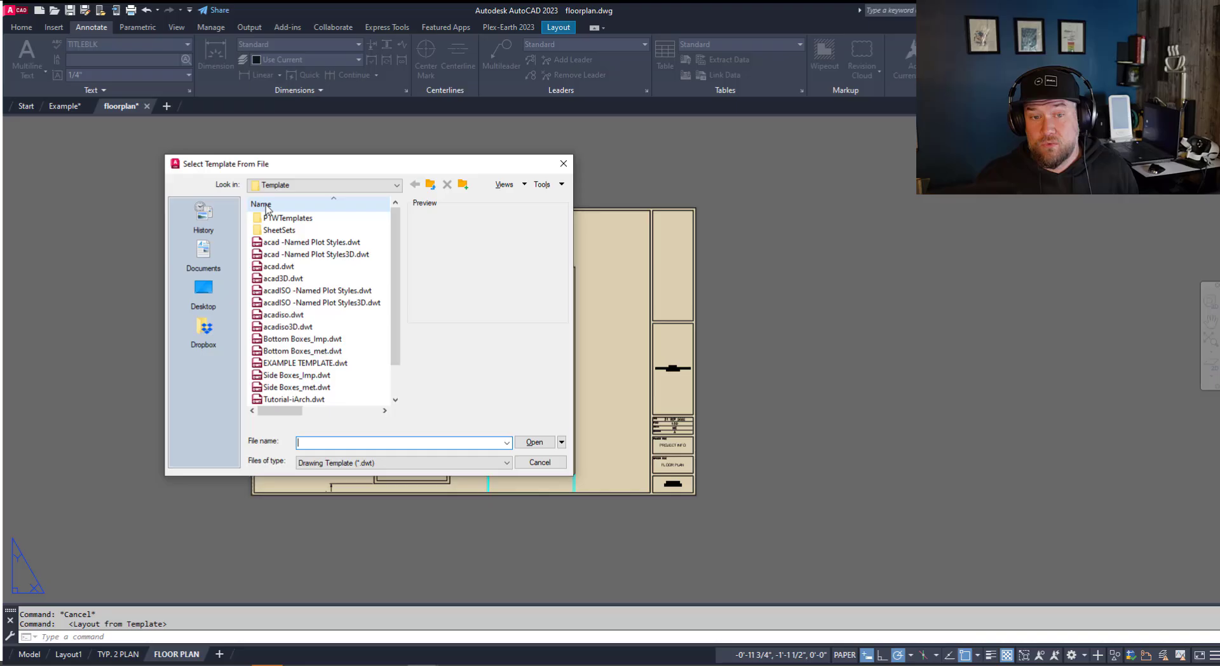
Step: Open Bottom Boxes_Imp.dwt so Insert Layout(s) lists its six sheet layouts
scroll(315, 314, "down", 1)
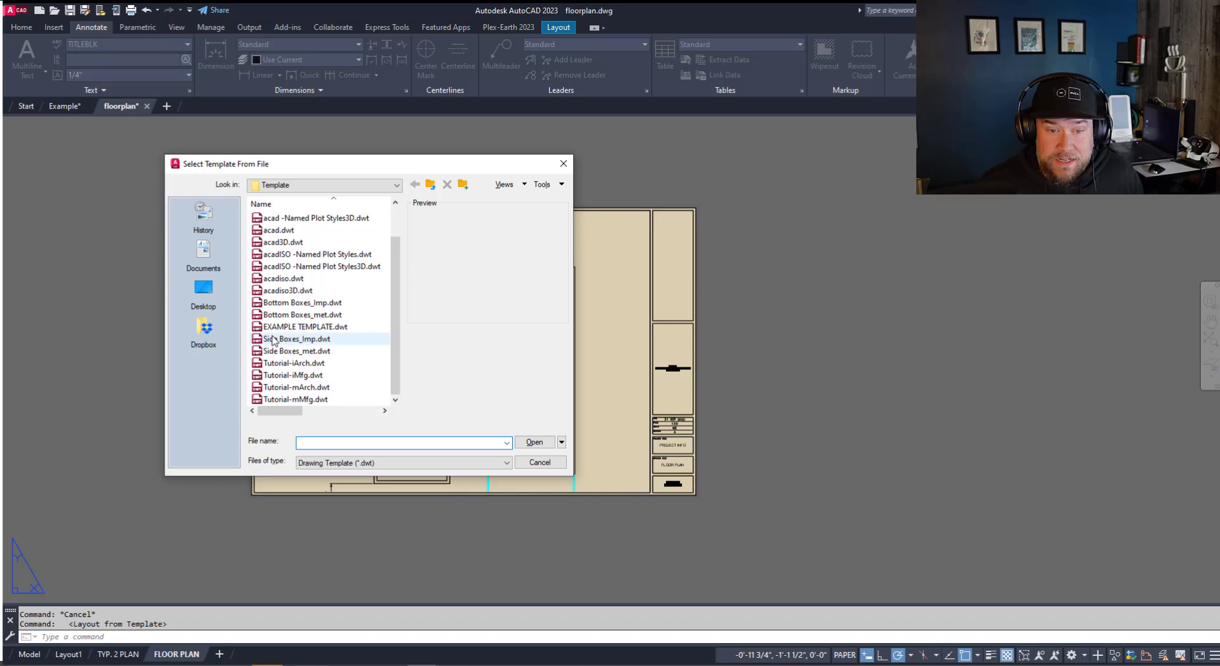
left_click(320, 304)
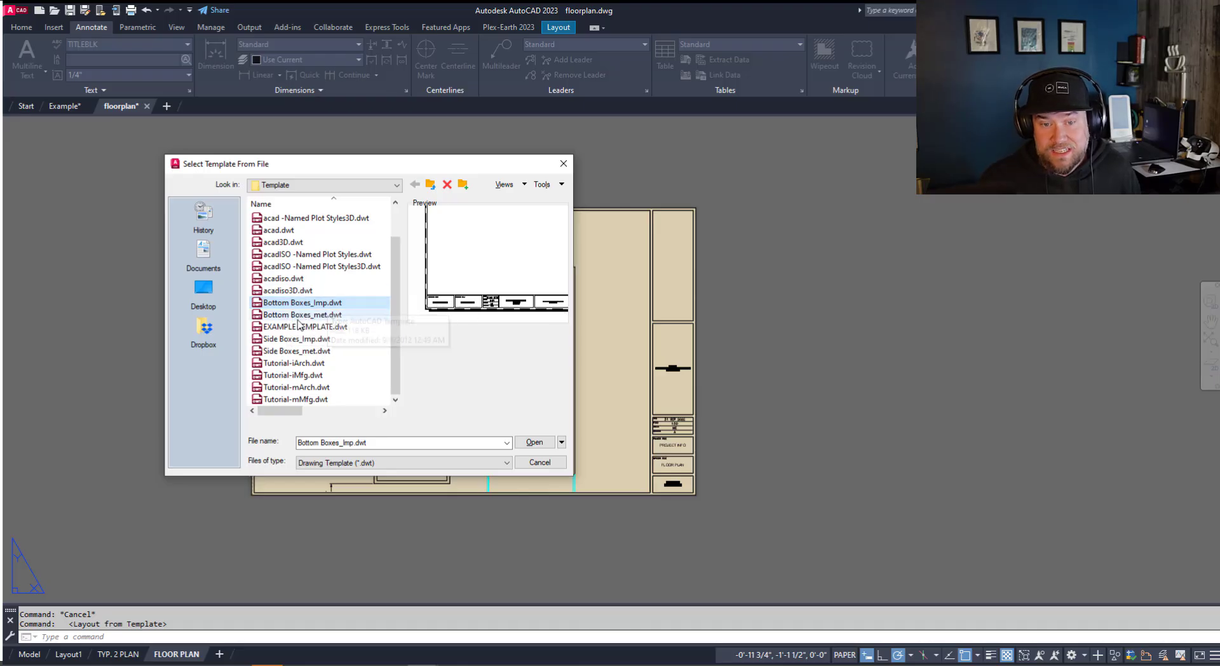
left_click(534, 442)
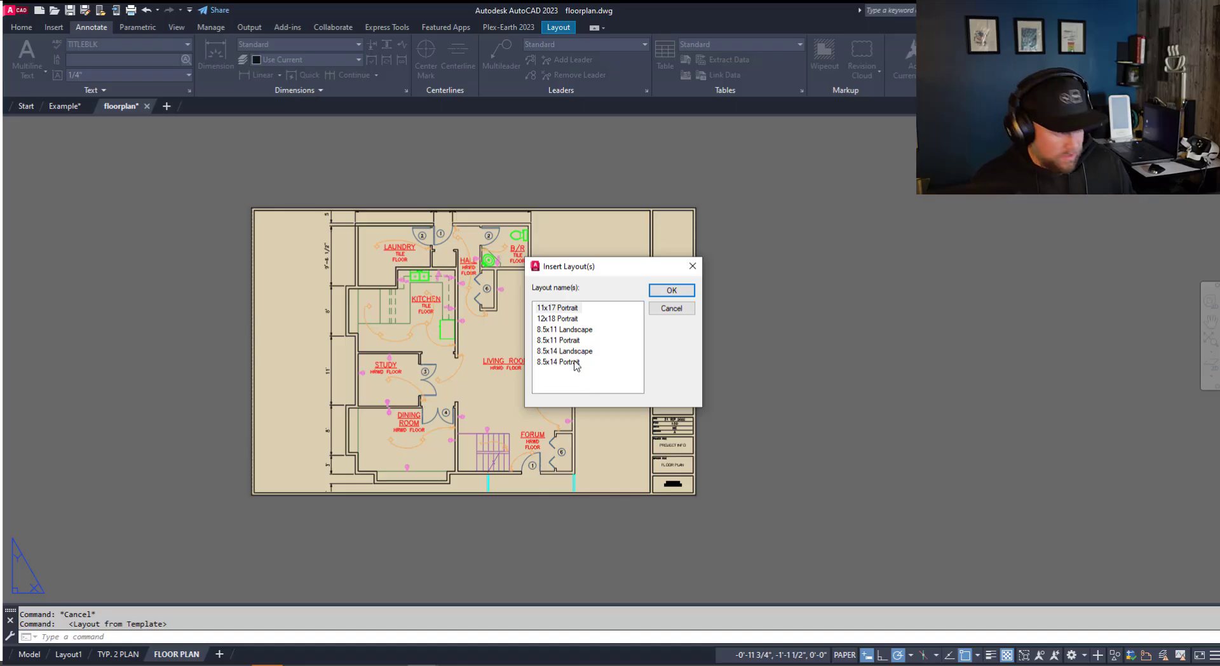
Step: Insert the 11x17 Portrait, 8.5x11 Portrait and 8.5x14 Portrait layouts from the template
left_click(570, 340, "ctrl")
left_click(569, 361, "ctrl")
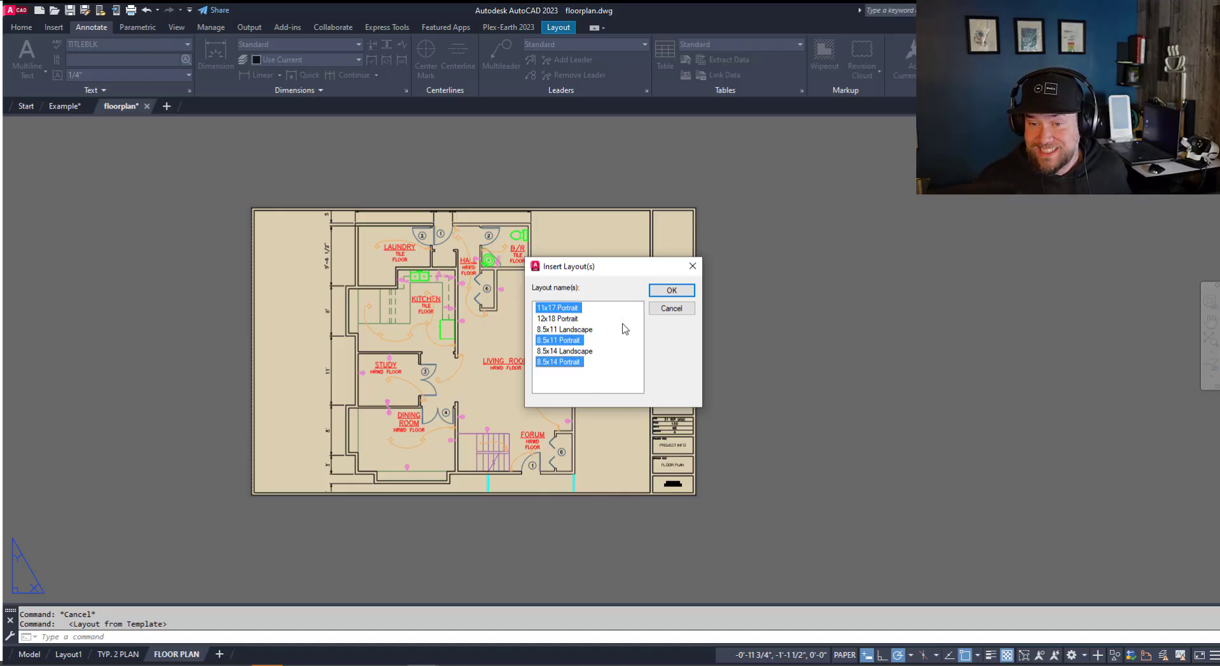
left_click(672, 292)
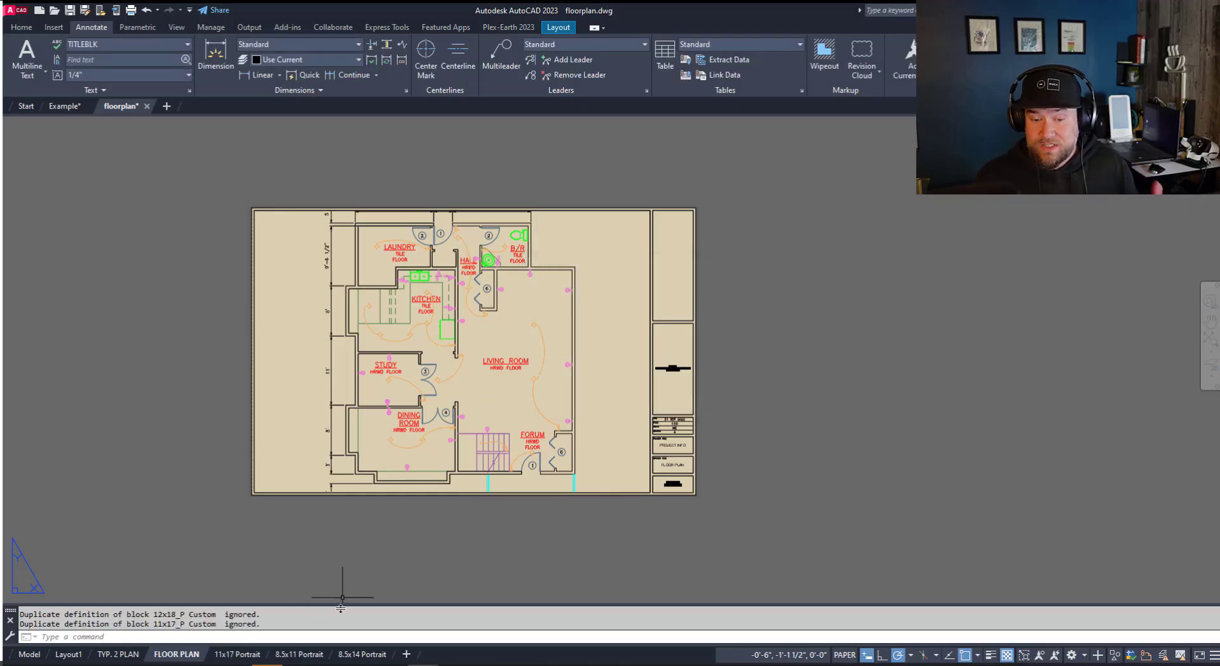
Step: Inspect the new 8.5x14, 8.5x11 and 11x17 Portrait sheets, ending on 11x17 Portrait
left_click(364, 654)
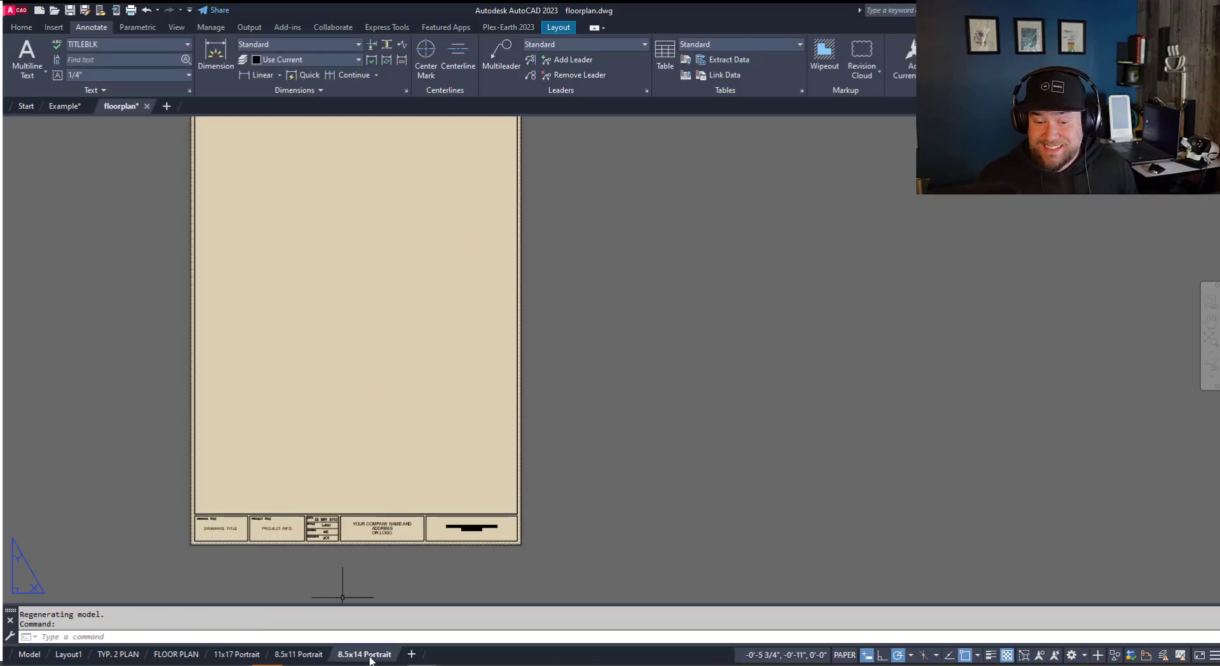
left_click(319, 655)
scroll(340, 587, "down", 5)
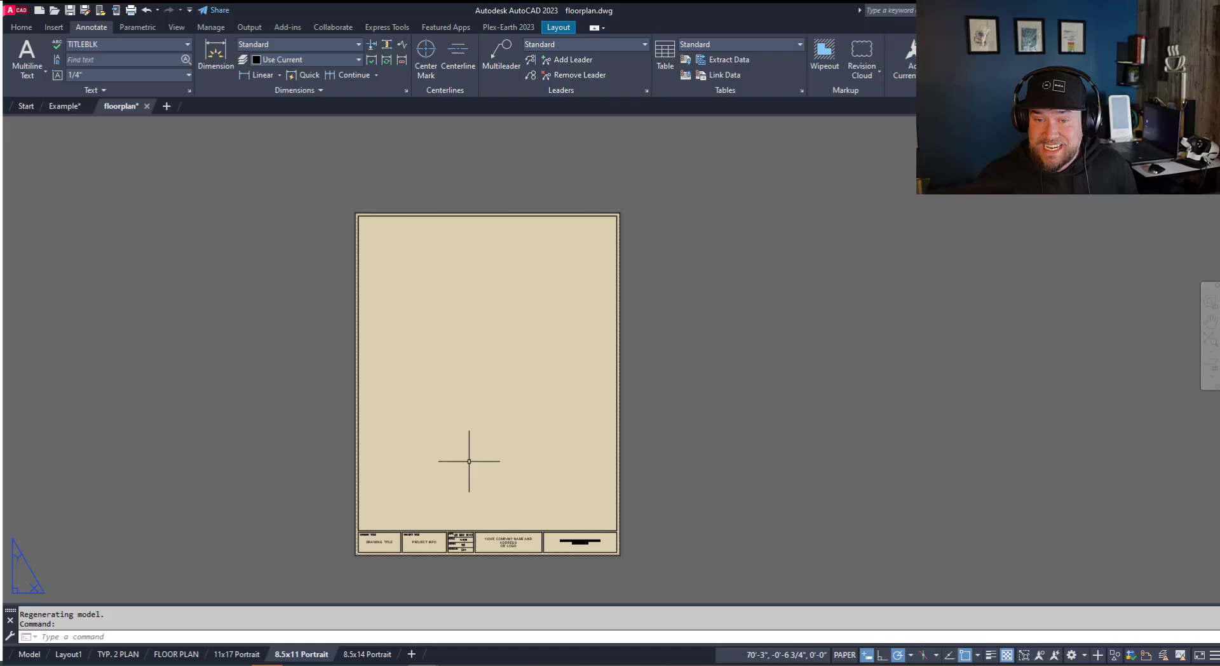
left_click(240, 654)
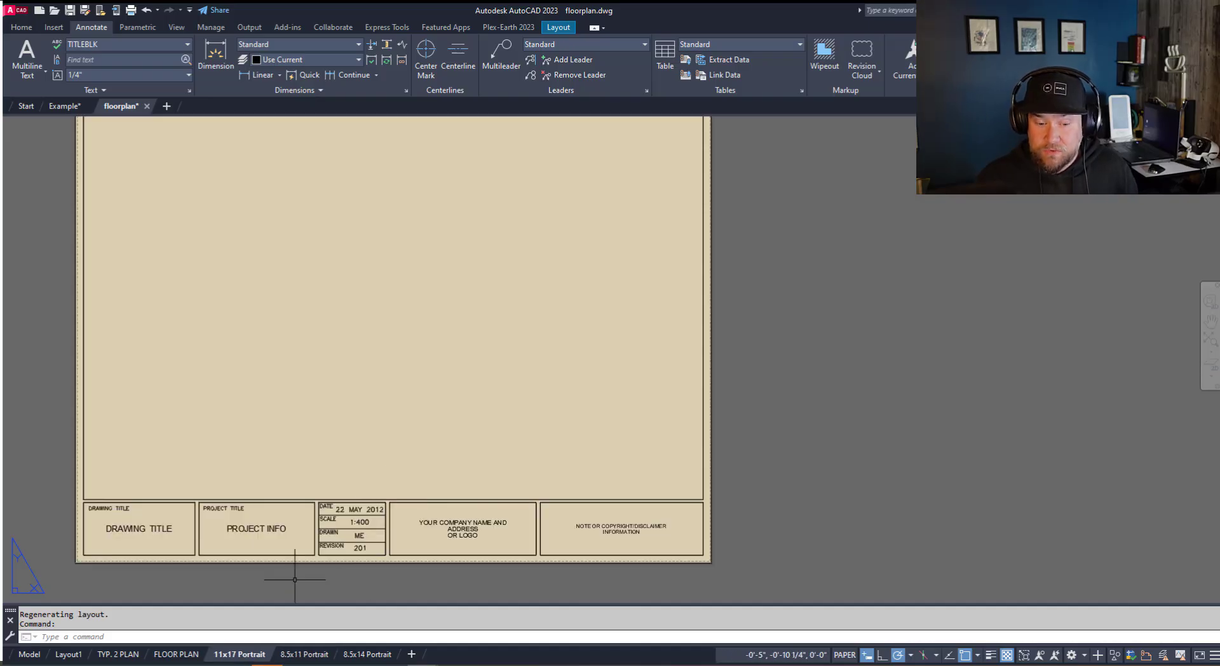
scroll(408, 387, "down", 5)
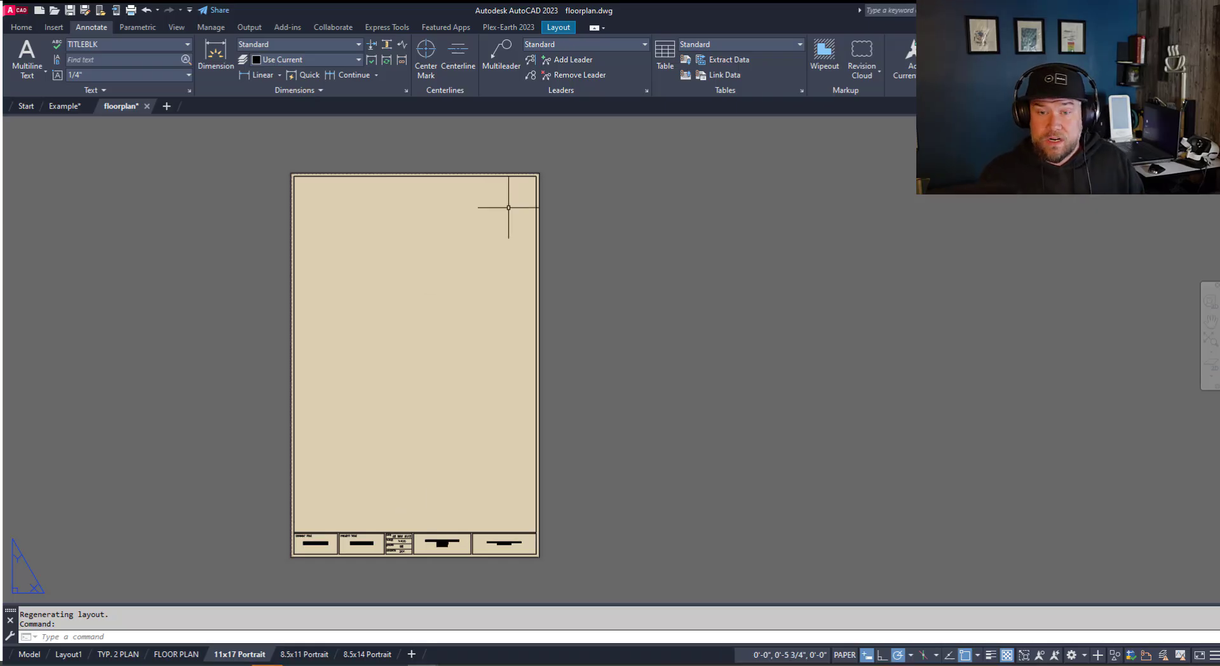
scroll(488, 474, "up", 3)
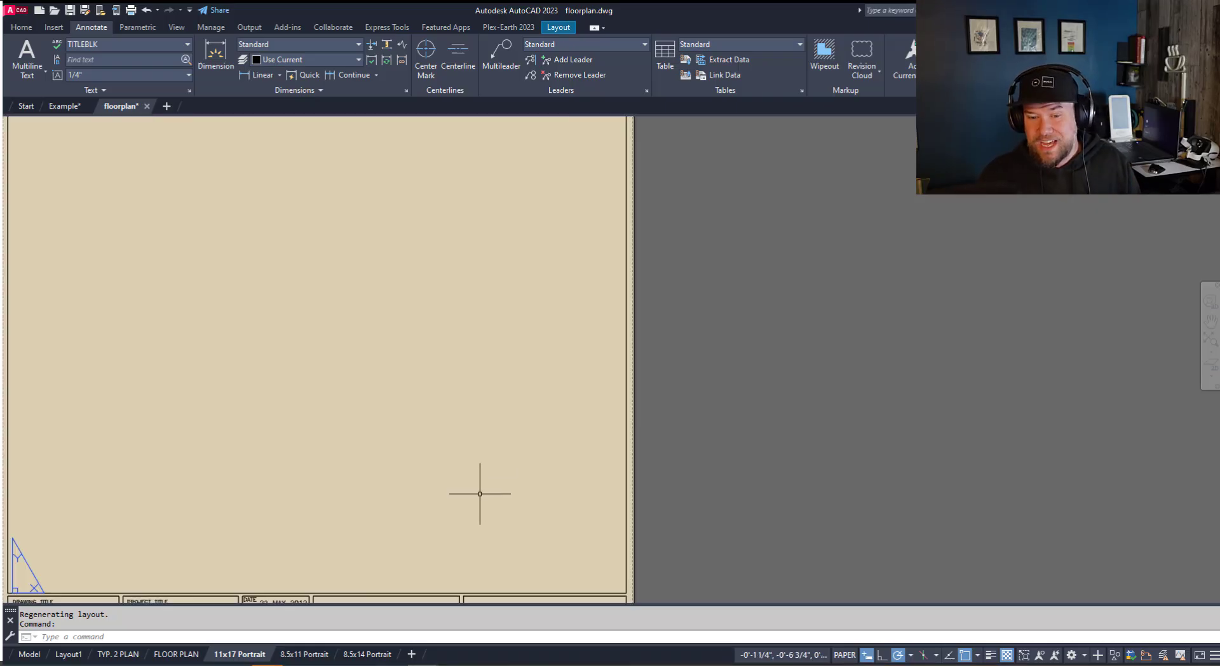
scroll(479, 496, "down", 3)
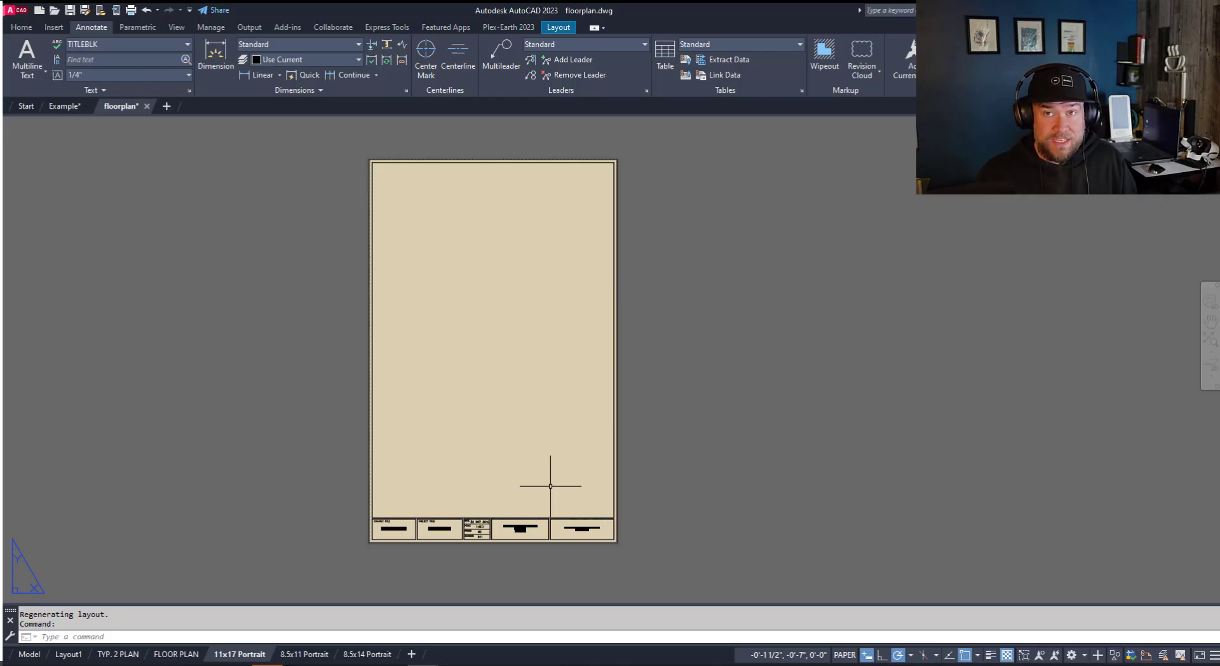